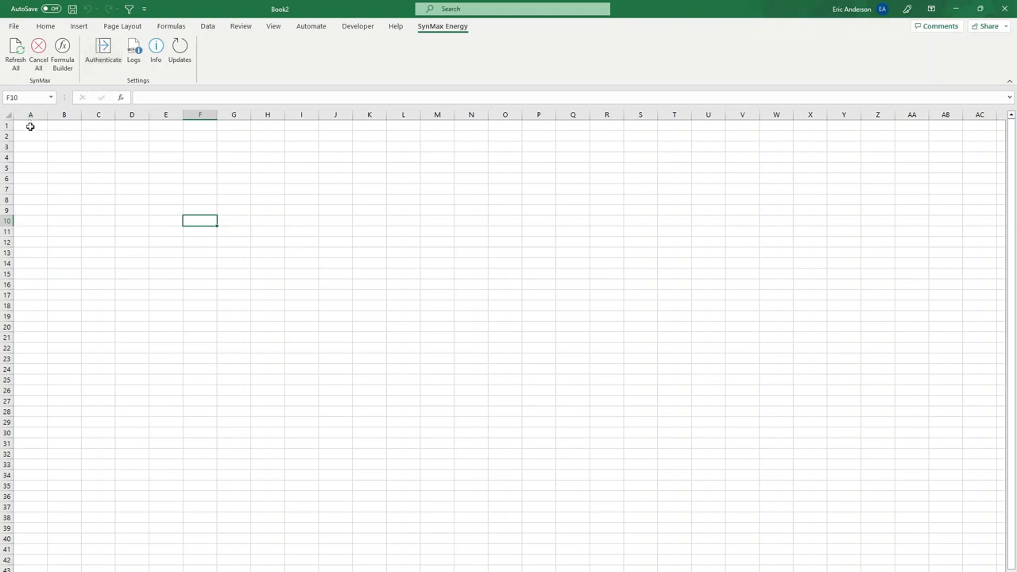
# Step: Start an SMX.Fraccrews formula in cell A1 and open its function arguments
pyautogui.click(31, 127)
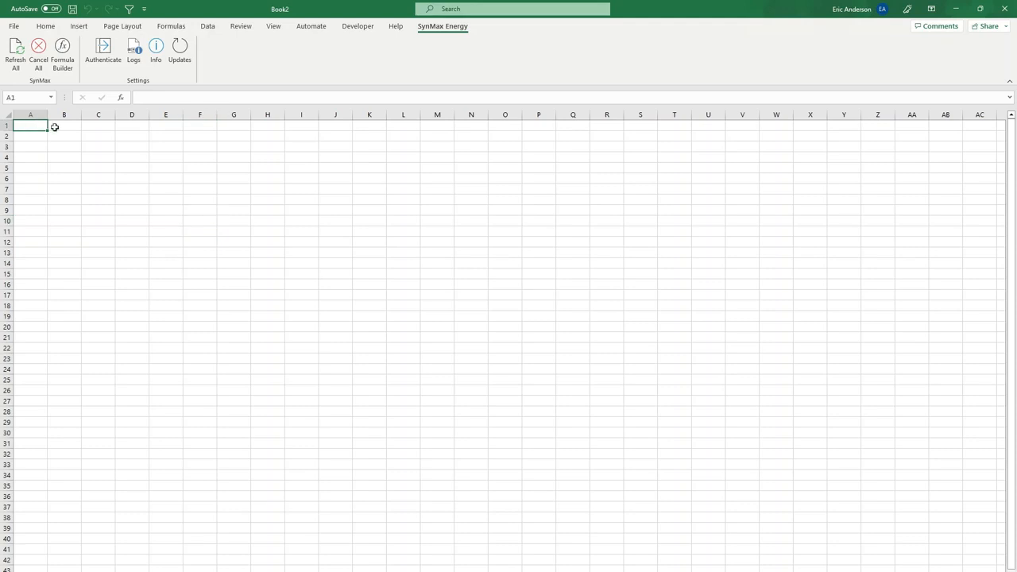
pyautogui.write('=smx')
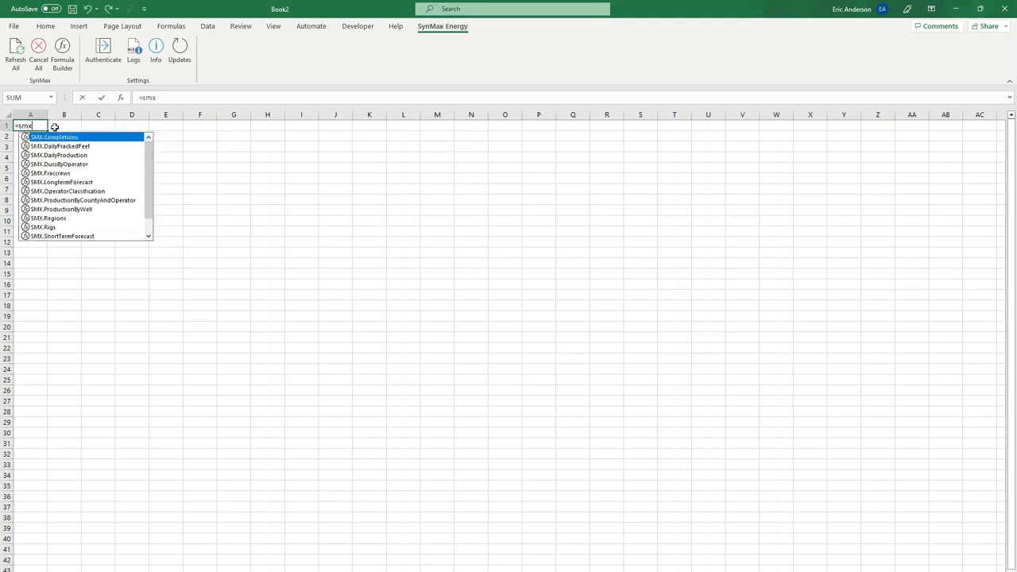
pyautogui.scroll(-1, 92, 197)
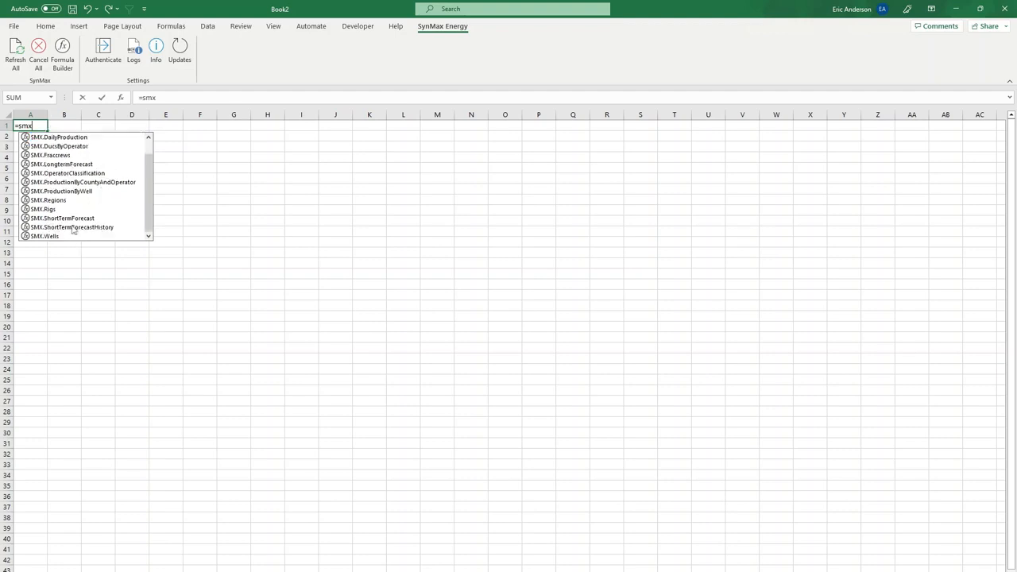
pyautogui.scroll(1, 74, 228)
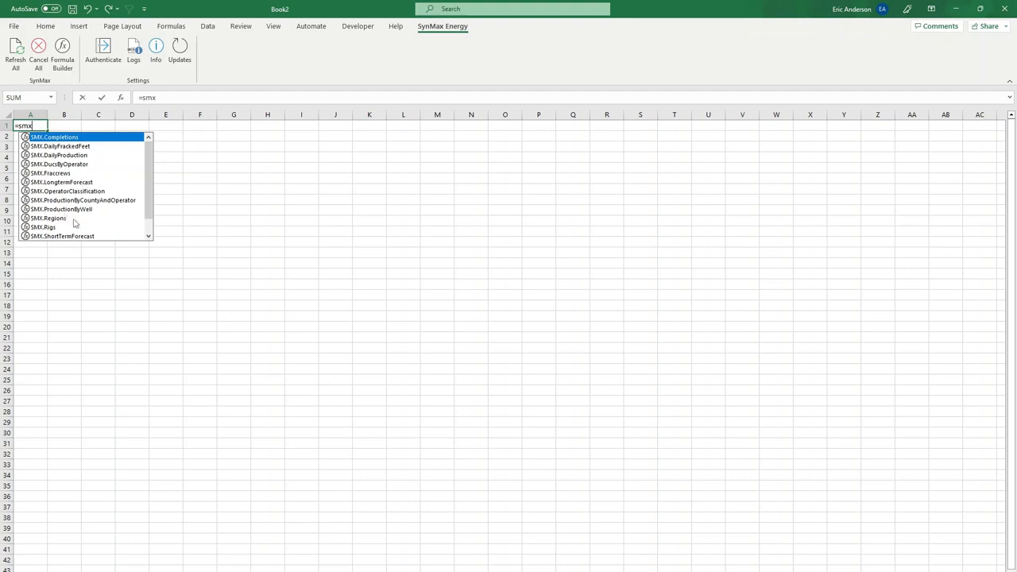
pyautogui.doubleClick(54, 174)
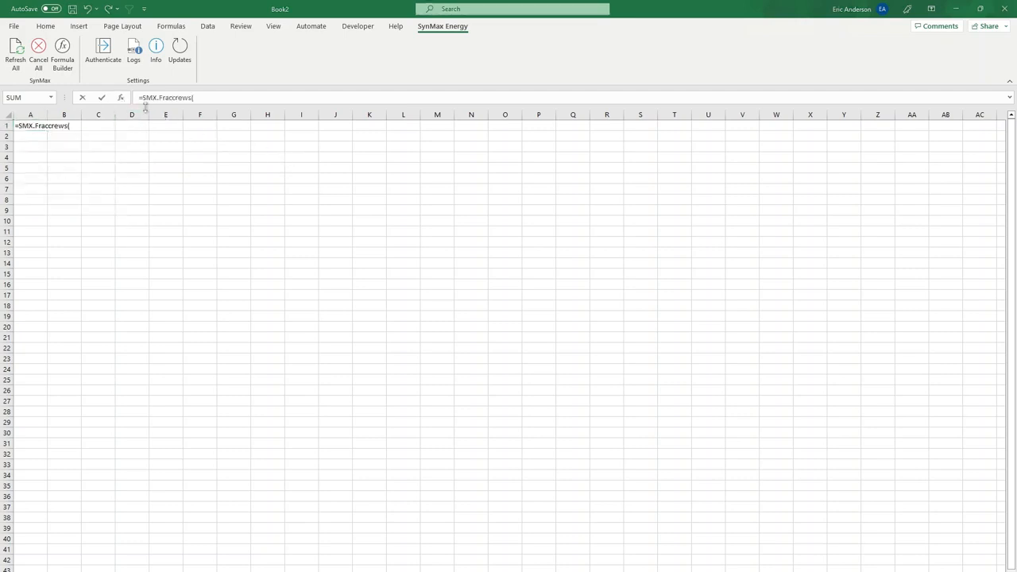
pyautogui.click(122, 98)
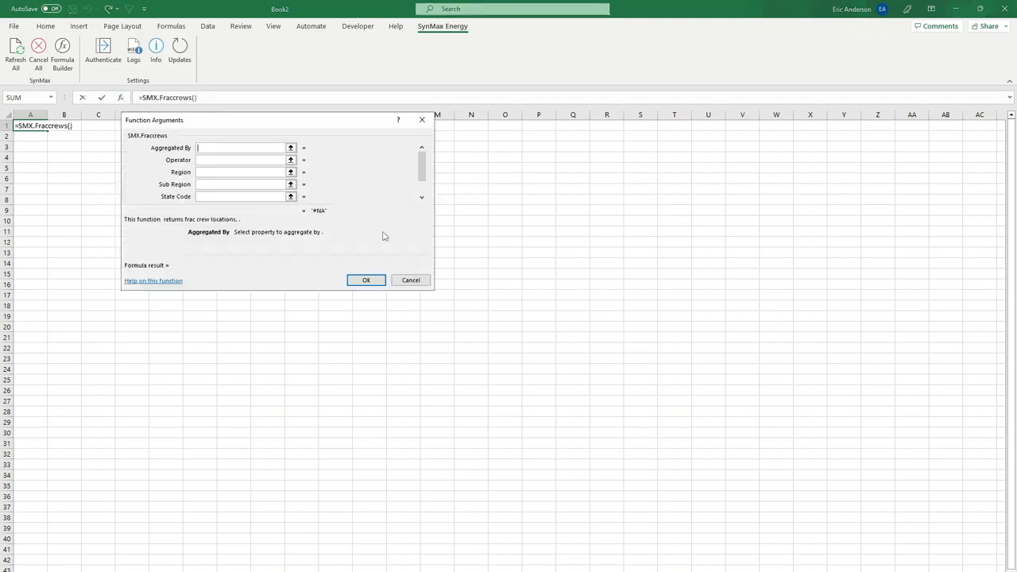
# Step: Set the State Code argument of the Fraccrews function to "LA"
pyautogui.press('Tab')
pyautogui.press('Tab')
pyautogui.press('Tab')
pyautogui.press('Tab')
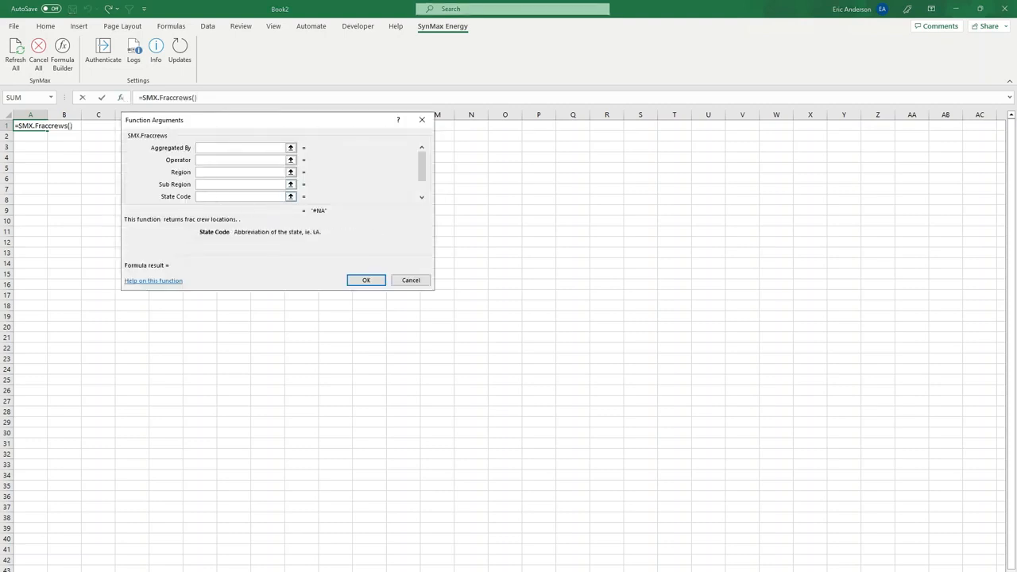
pyautogui.write('"LA"')
pyautogui.scroll(-4, 636, 342)
pyautogui.scroll(4, 227, 197)
pyautogui.scroll(-6, 343, 183)
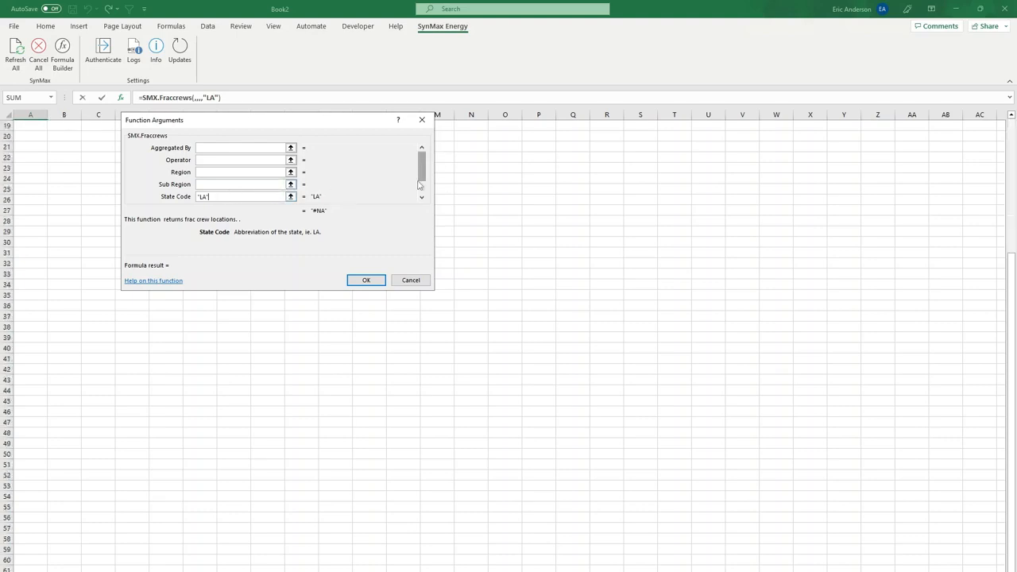
# Step: Set the Start Date argument to "2023-01-01" and run the Fraccrews function
pyautogui.press('Tab')
pyautogui.press('Tab')
pyautogui.hotkey('shift', 'Tab')
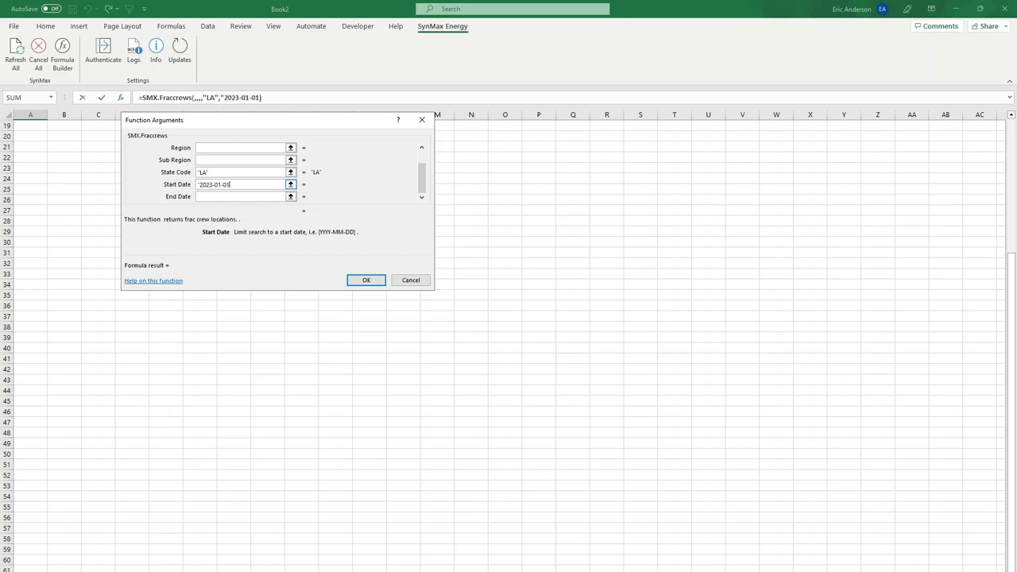
pyautogui.write('"')
pyautogui.click(359, 278)
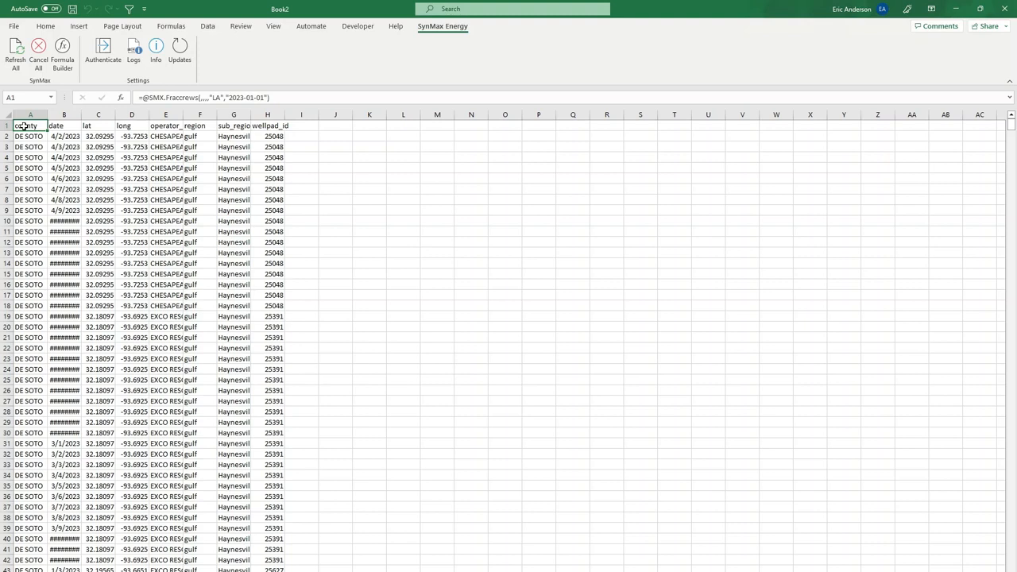
# Step: On a blank sheet, build a Fraccrews formula with the SynMax Formula Builder and set its State Code to LA
pyautogui.click(306, 183)
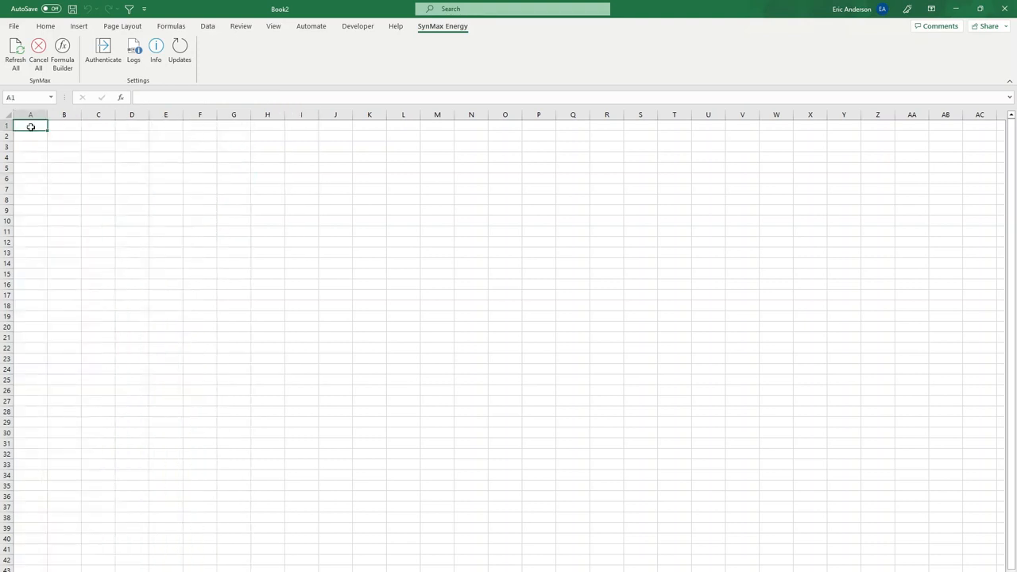
pyautogui.click(62, 56)
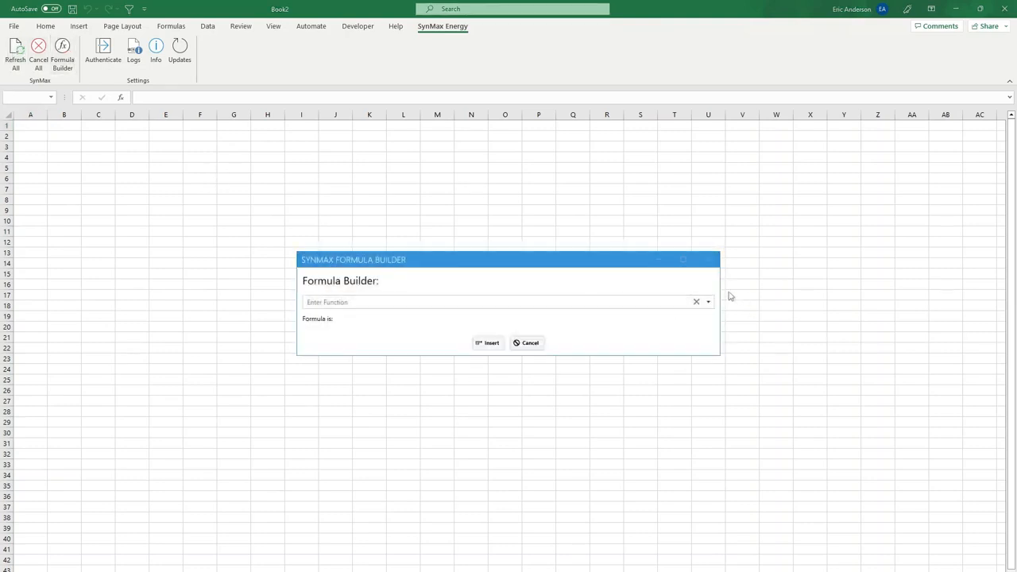
pyautogui.click(708, 302)
pyautogui.scroll(-3, 335, 343)
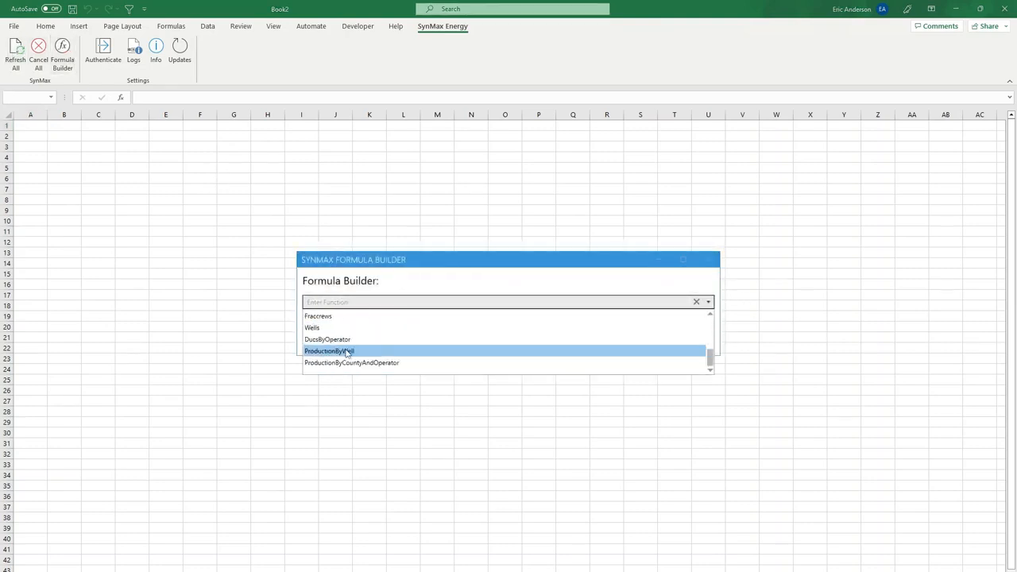
pyautogui.click(330, 318)
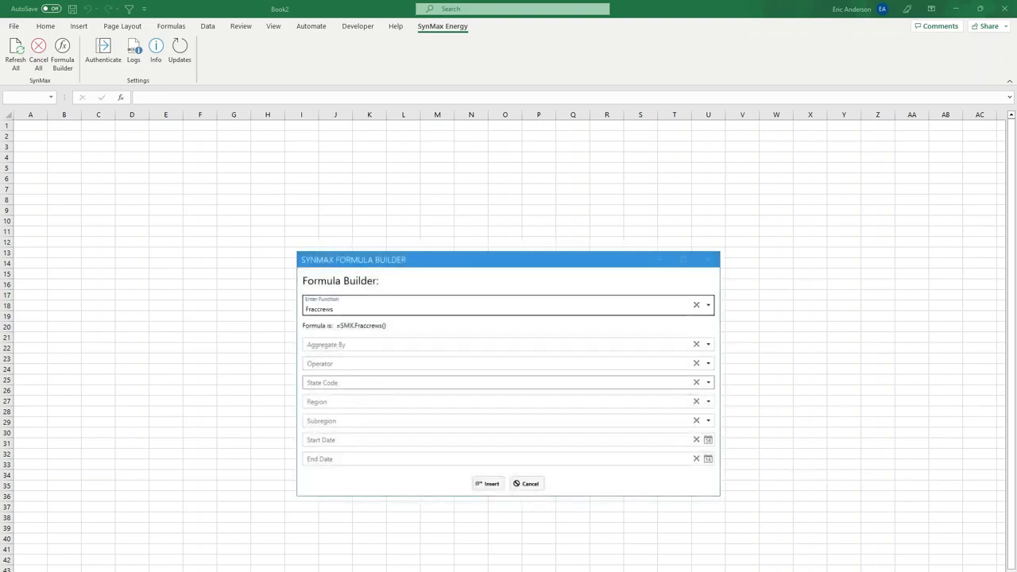
pyautogui.click(708, 382)
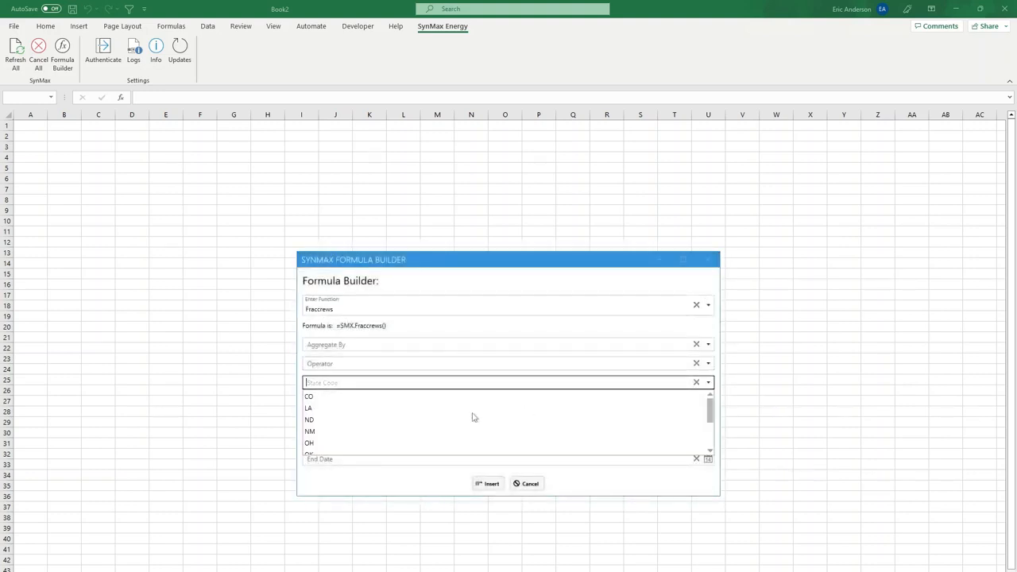
pyautogui.click(316, 410)
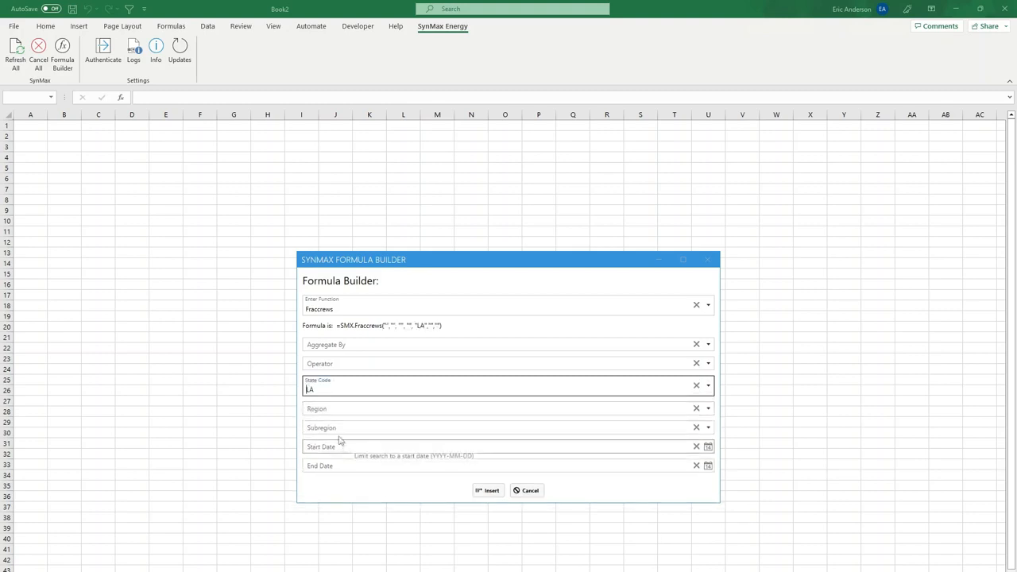
# Step: Set the formula's Start Date to 1/1/2023 and insert the formula in cell A1
pyautogui.click(708, 446)
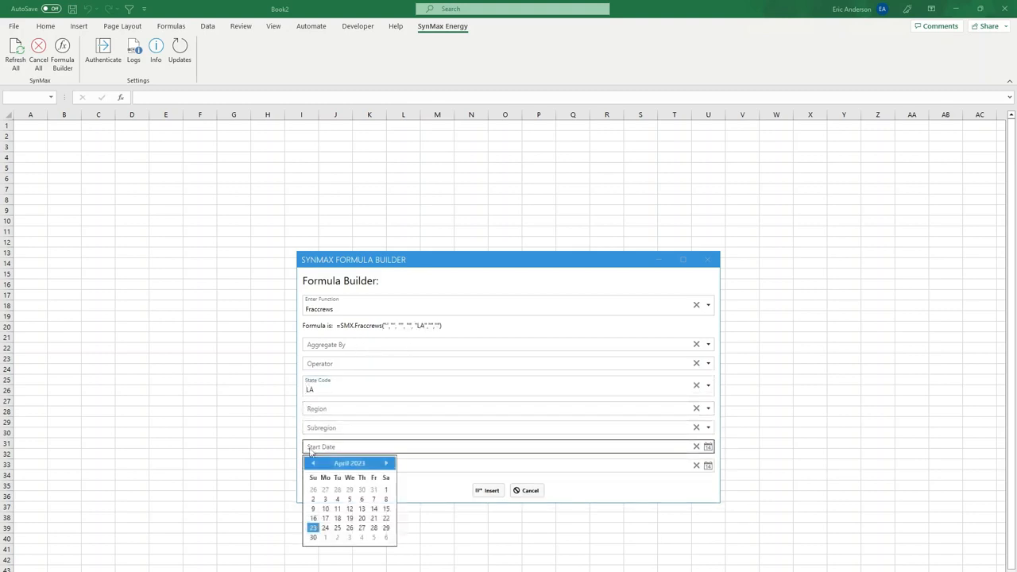
pyautogui.click(313, 463)
pyautogui.click(313, 463)
pyautogui.click(314, 463)
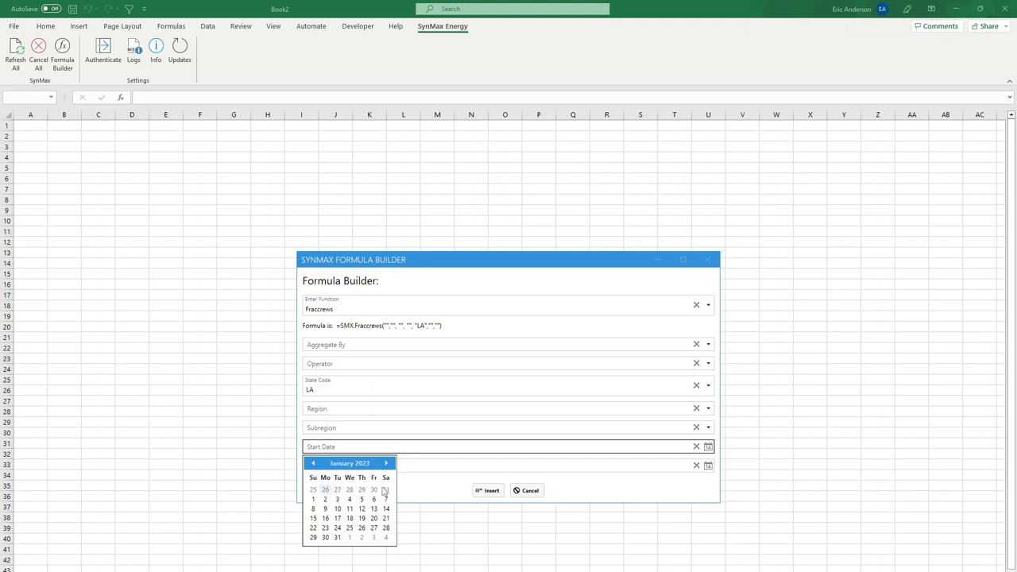
pyautogui.click(313, 499)
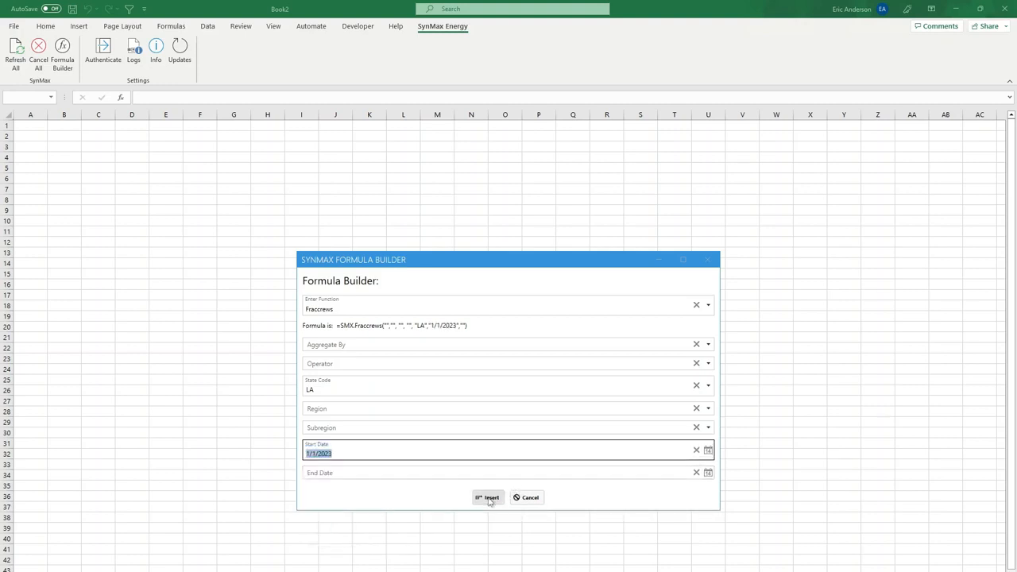
pyautogui.click(487, 496)
pyautogui.click(588, 402)
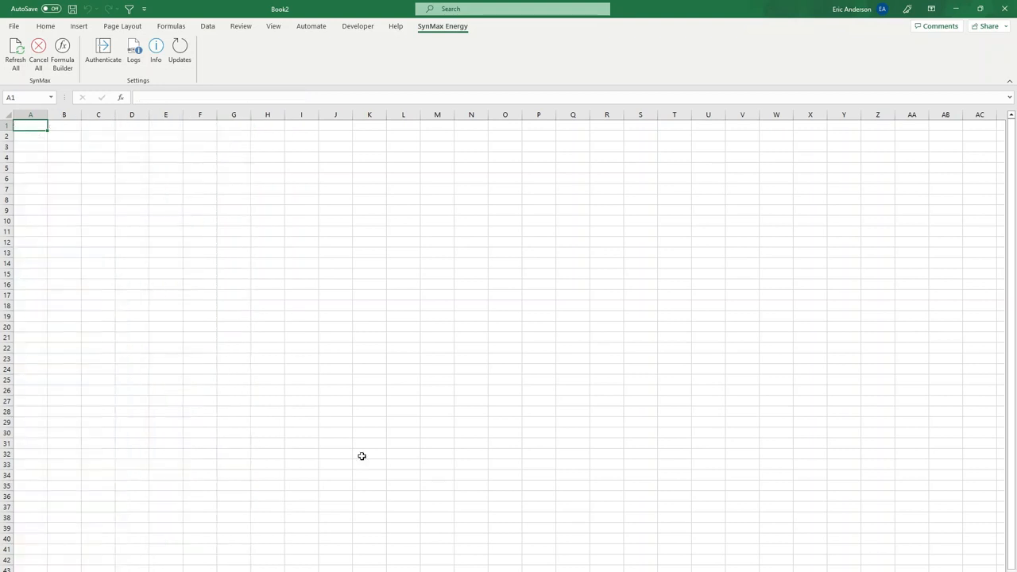
pyautogui.click(342, 304)
# Step: Select the whole frac crew dataset from A1 and create a PivotTable from it on a new worksheet
pyautogui.click(31, 125)
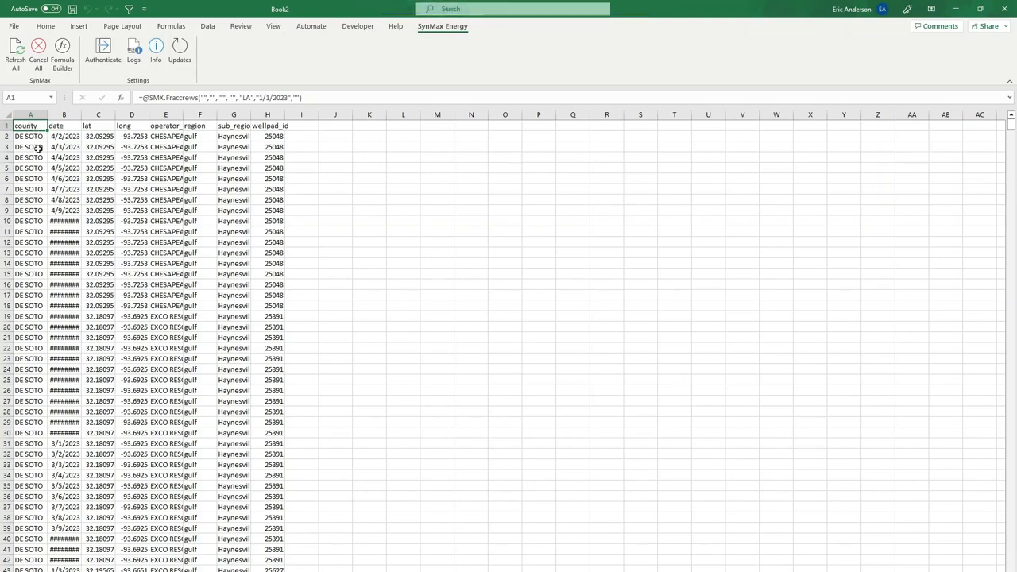
pyautogui.hotkey('ctrl', 'shift', 'Right')
pyautogui.hotkey('ctrl', 'shift', 'Down')
pyautogui.click(78, 26)
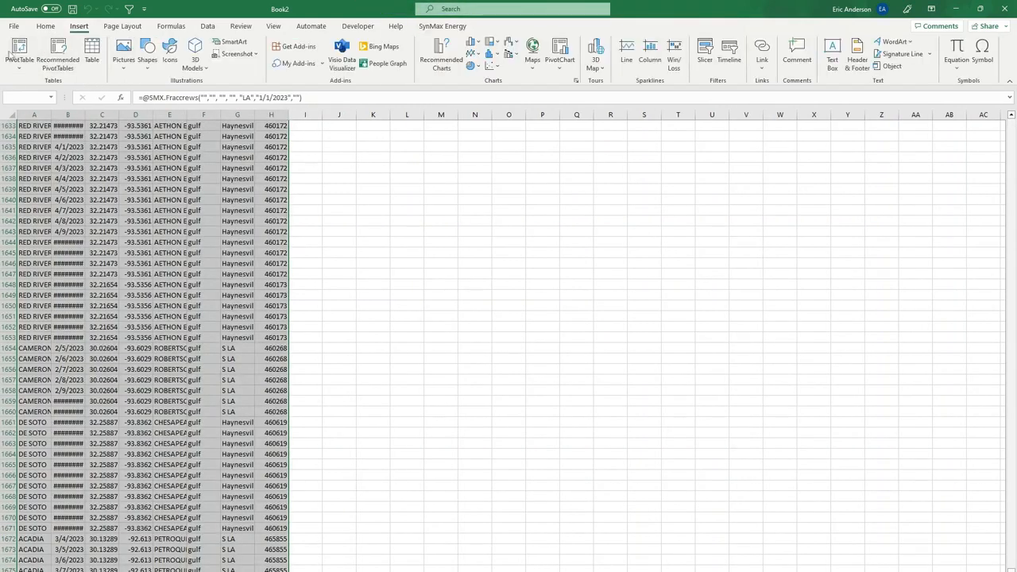
pyautogui.click(11, 53)
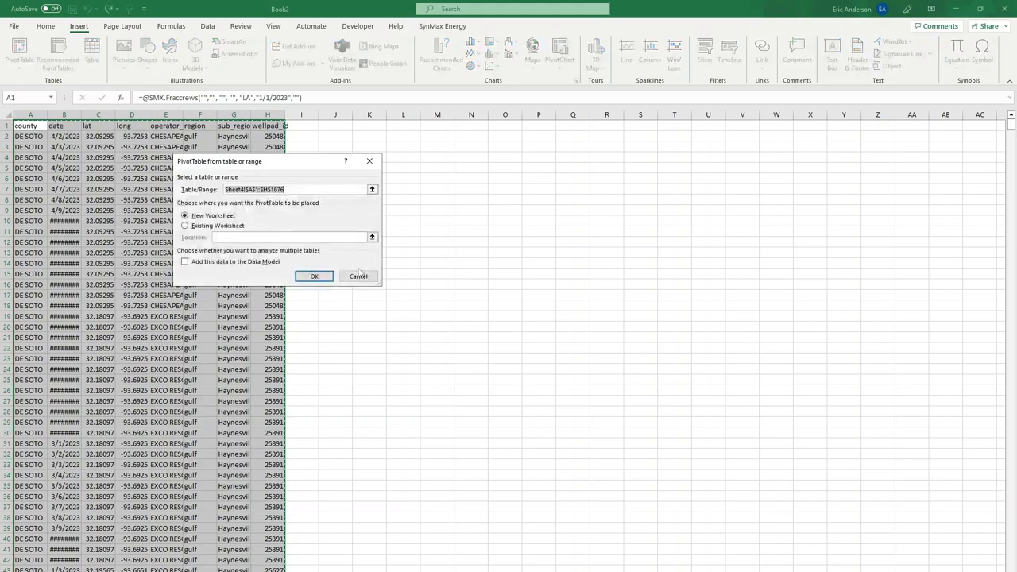
pyautogui.click(314, 275)
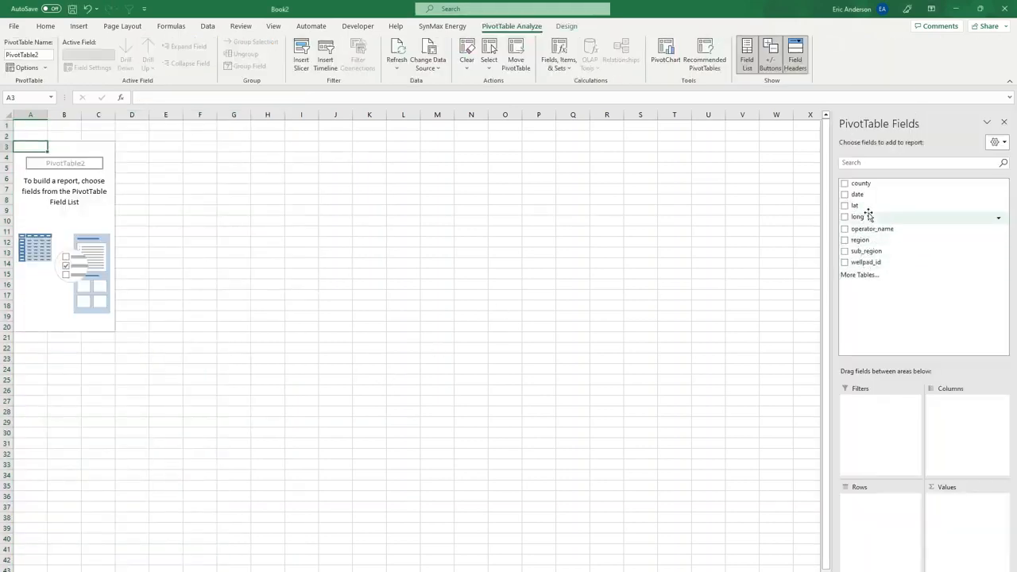
# Step: Lay out the PivotTable with sub_region as columns, date as rows and wellpad_id as values
pyautogui.moveTo(869, 251); pyautogui.dragTo(975, 433)
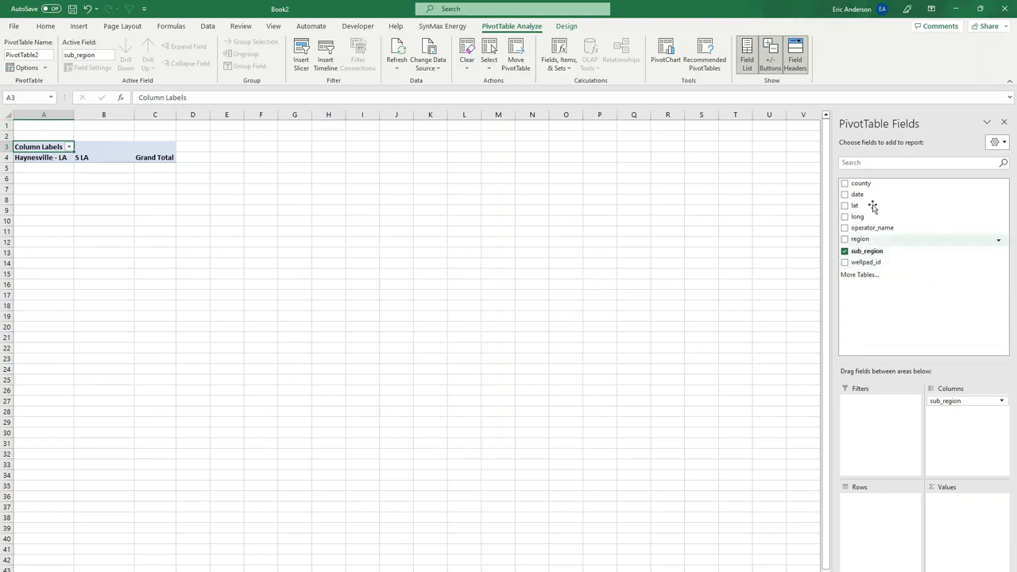
pyautogui.moveTo(857, 194); pyautogui.dragTo(889, 512)
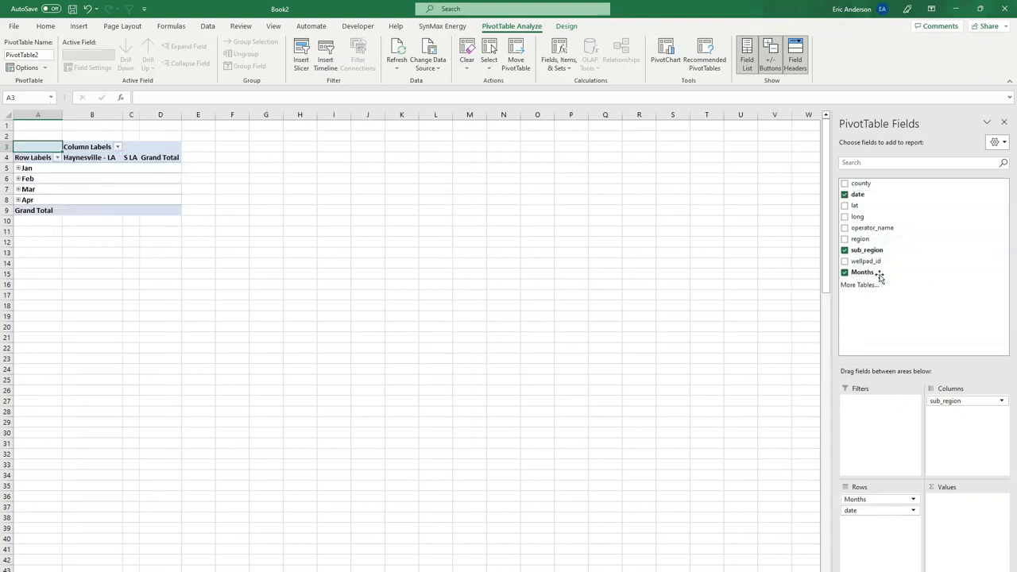
pyautogui.moveTo(866, 266); pyautogui.dragTo(984, 540)
# Step: Summarize the PivotTable's wellpad_id values by Count and ungroup the month rows into individual dates
pyautogui.click(964, 499)
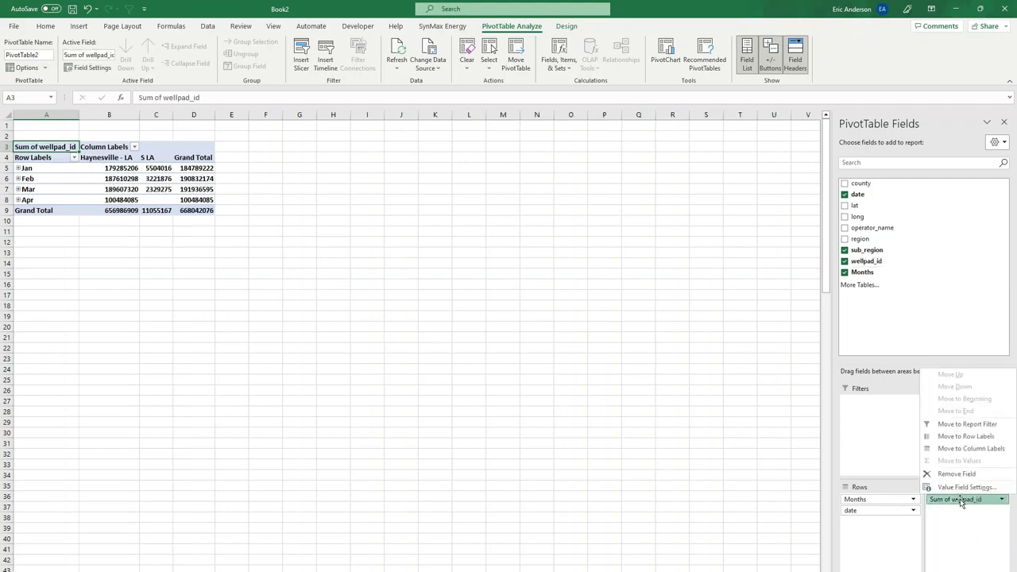
pyautogui.click(965, 485)
pyautogui.click(198, 219)
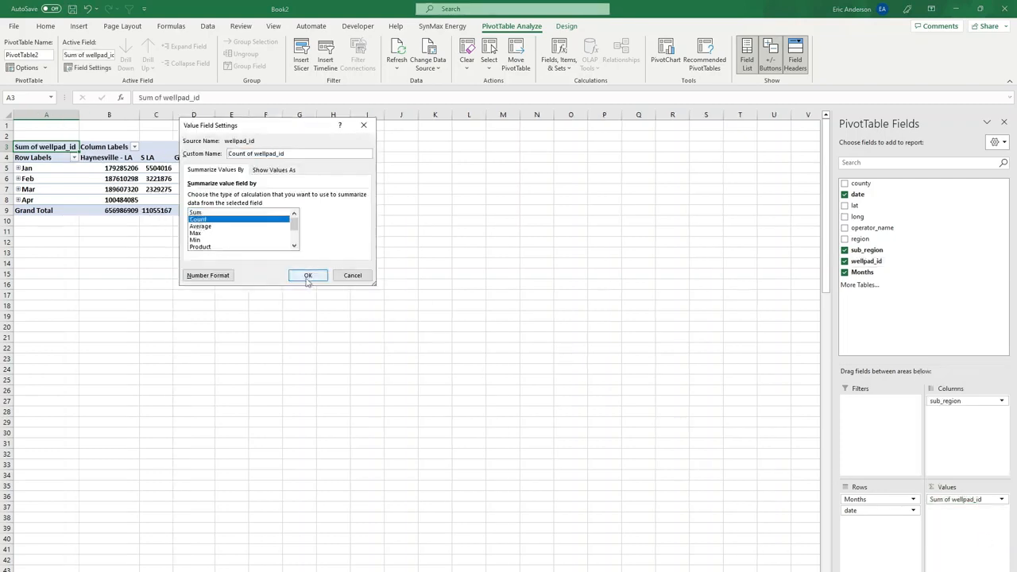
pyautogui.click(307, 275)
pyautogui.rightClick(50, 181)
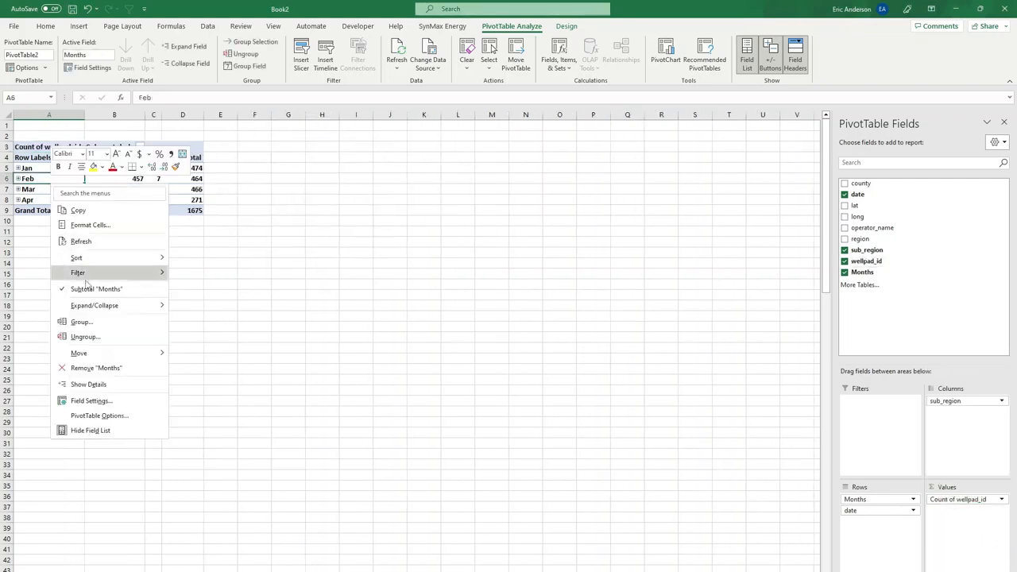
pyautogui.click(85, 337)
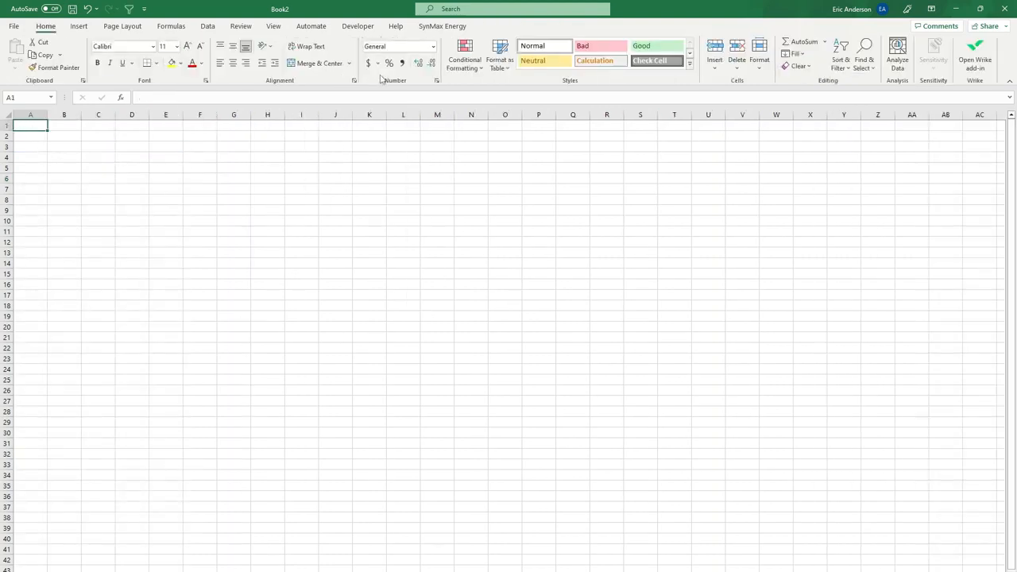
# Step: Start a new SynMax formula with the Formula Builder, using the Fraccrews function
pyautogui.click(442, 25)
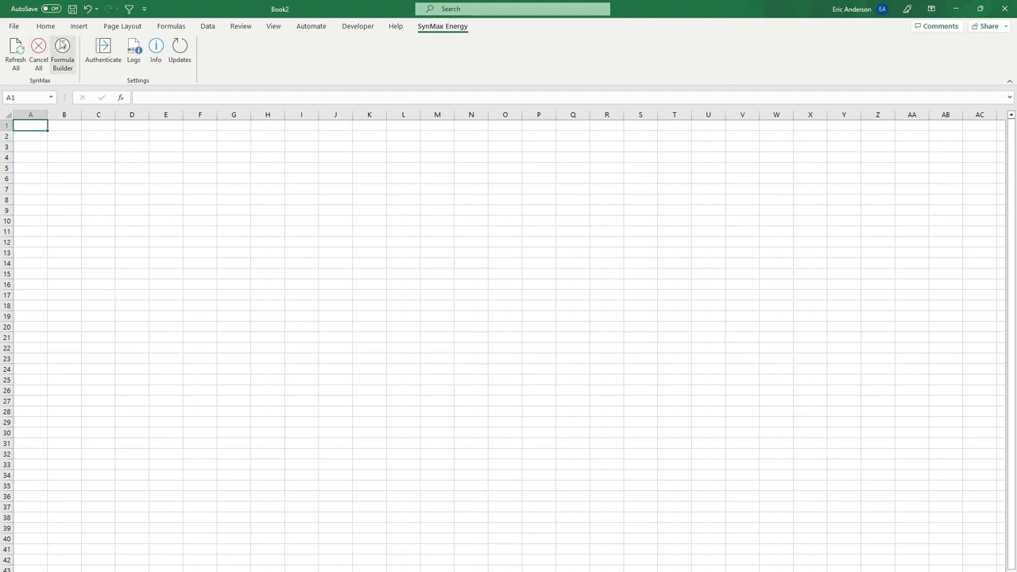
pyautogui.click(61, 45)
pyautogui.click(709, 304)
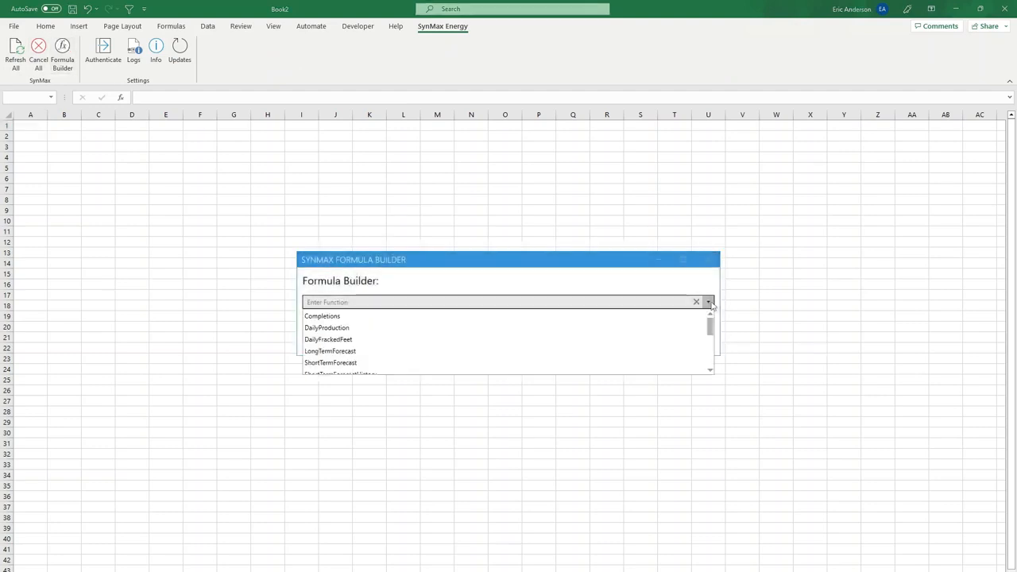
pyautogui.scroll(-2, 439, 338)
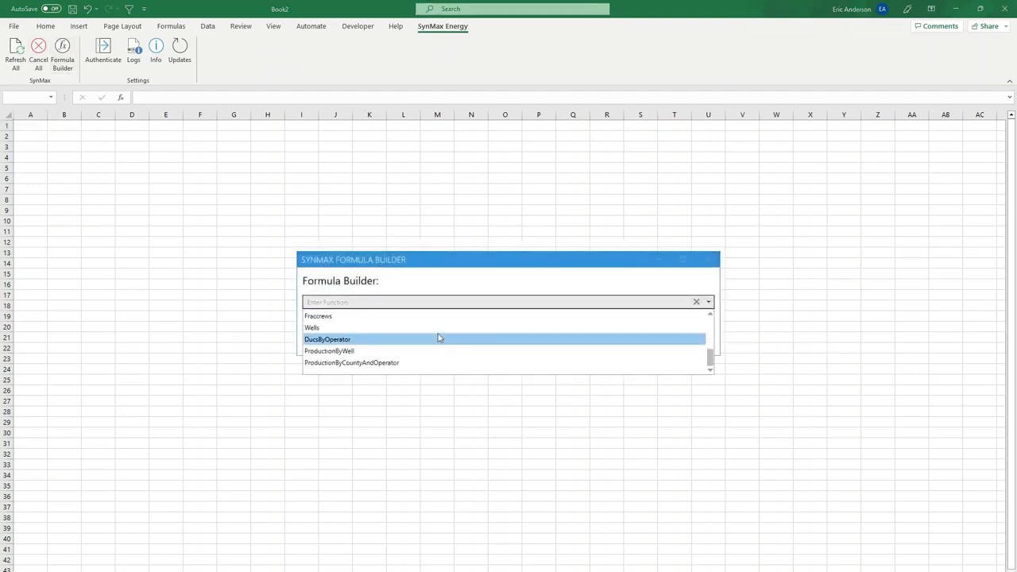
pyautogui.click(320, 316)
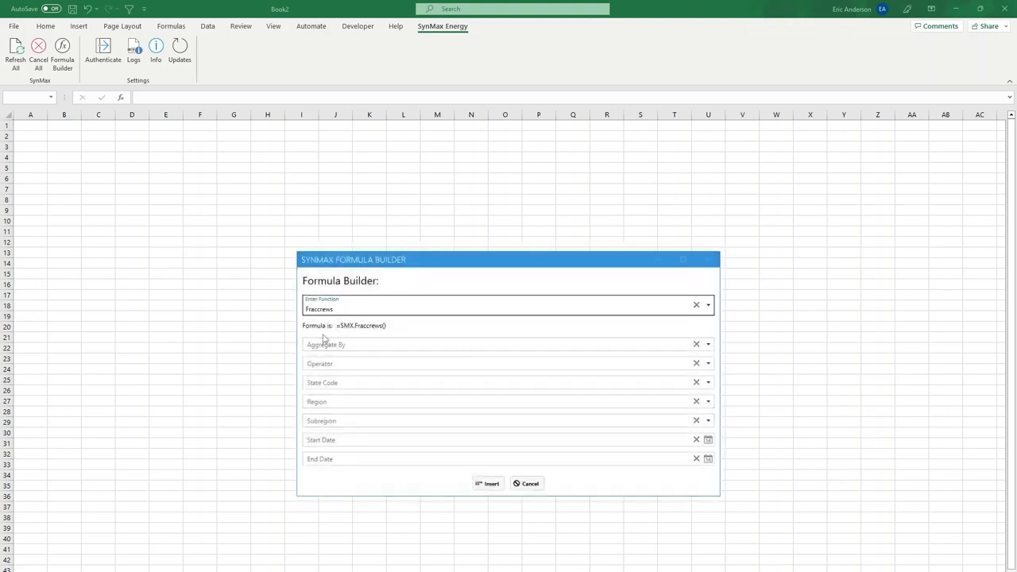
# Step: Aggregate the Fraccrews formula by state_code and insert it into cell A1
pyautogui.click(709, 344)
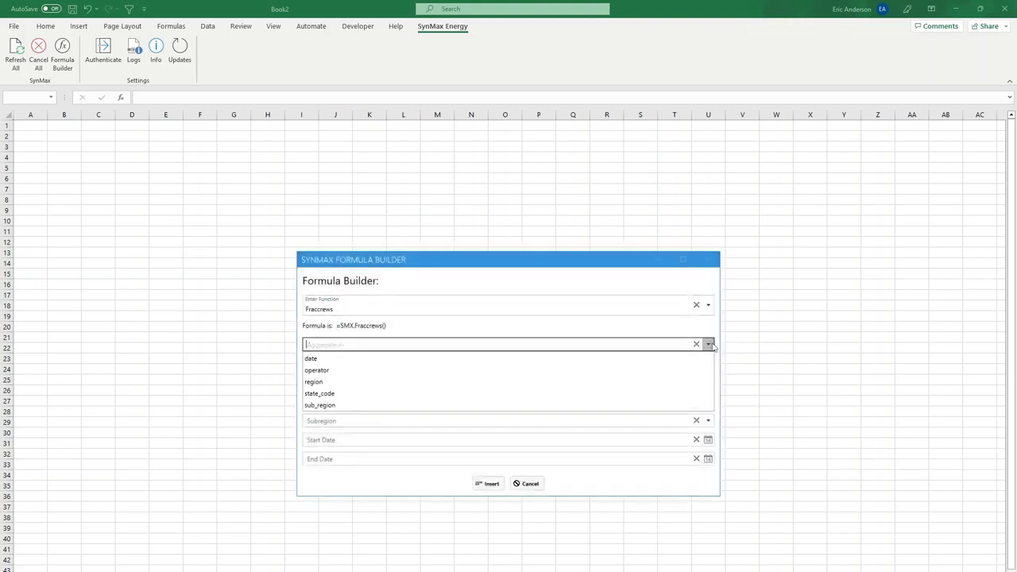
pyautogui.click(318, 394)
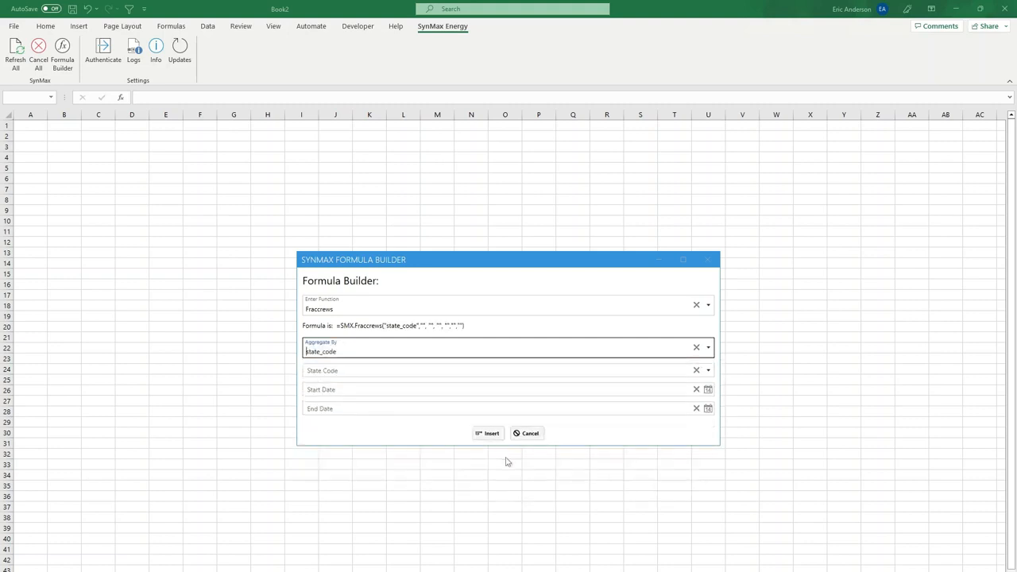
pyautogui.click(487, 434)
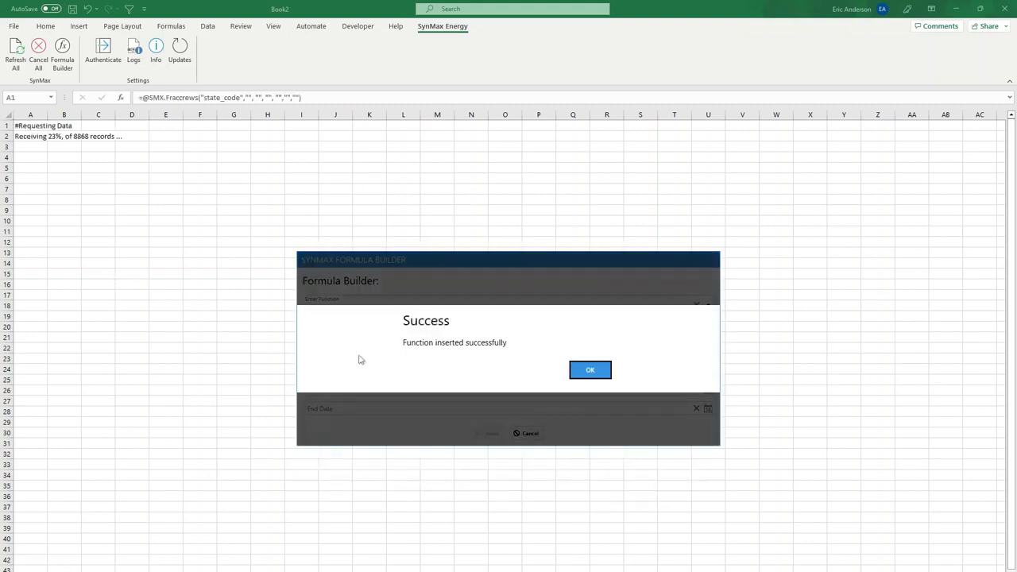
pyautogui.click(590, 370)
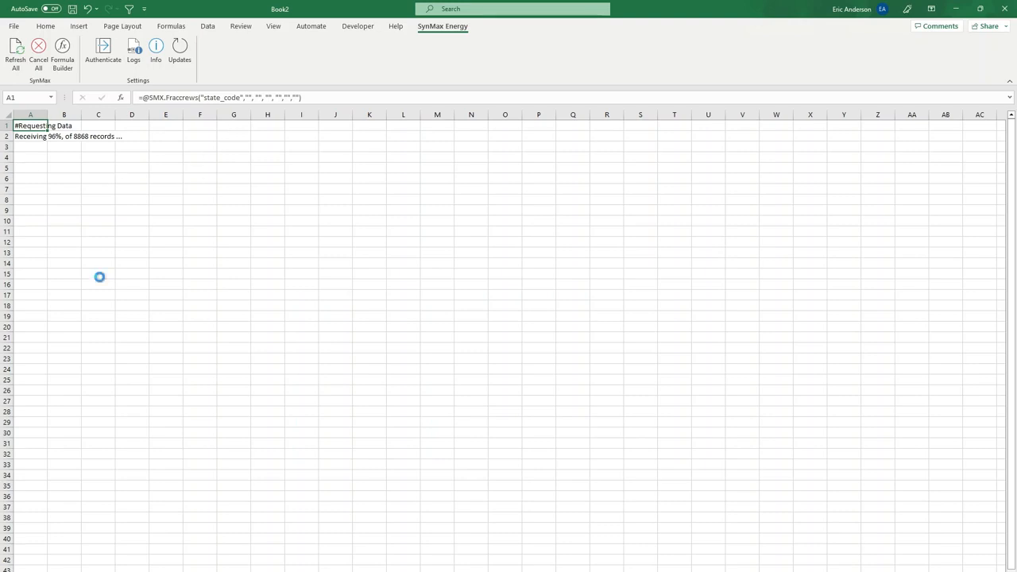
pyautogui.moveTo(116, 117); pyautogui.dragTo(120, 121)
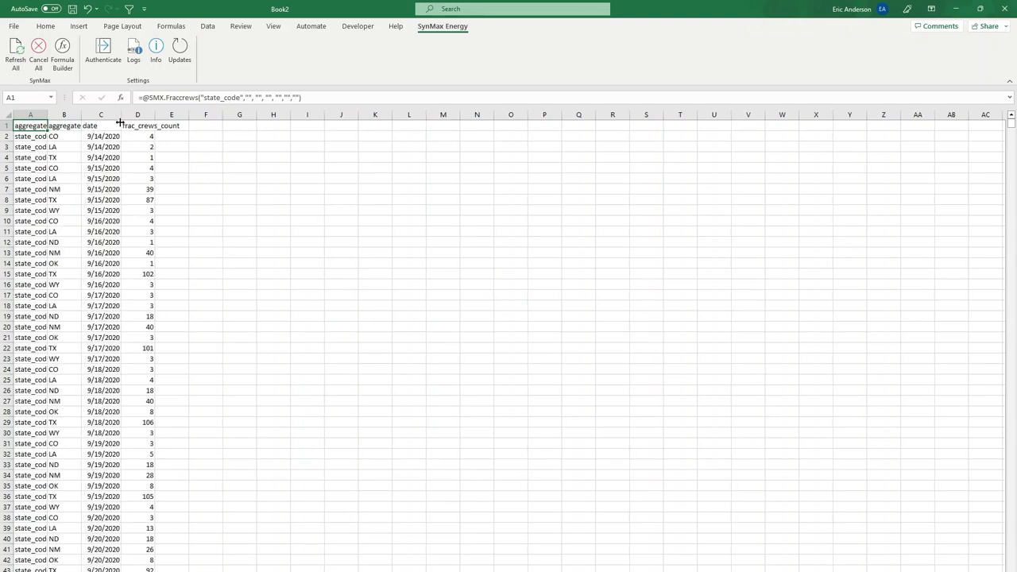
pyautogui.moveTo(59, 136); pyautogui.dragTo(154, 453)
pyautogui.click(148, 245)
# Step: Select the whole state-level frac crew dataset from A1 and create a PivotTable from it on a new worksheet
pyautogui.click(32, 135)
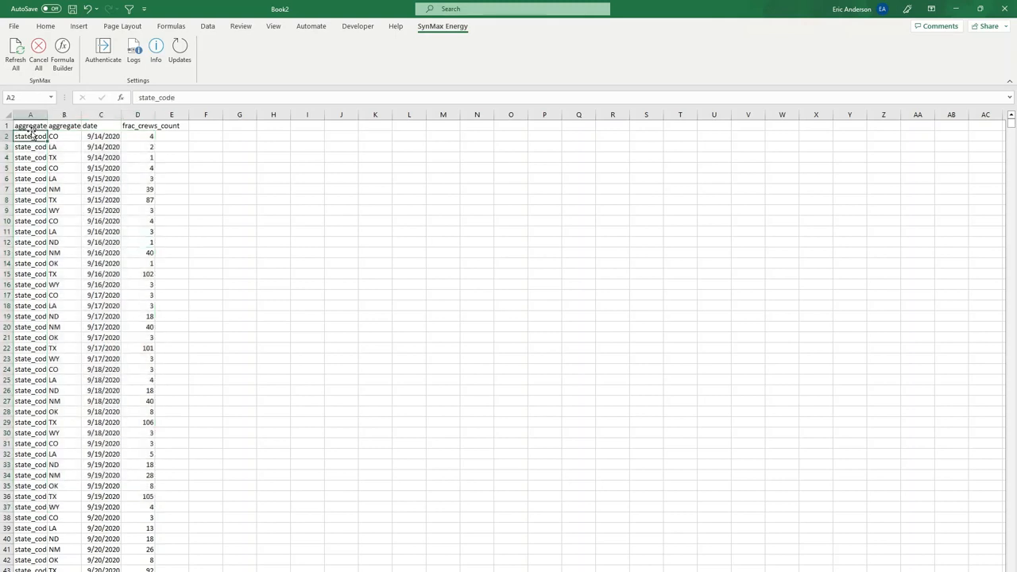
pyautogui.click(31, 129)
pyautogui.hotkey('ctrl', 'shift', 'Right')
pyautogui.hotkey('ctrl', 'shift', 'Down')
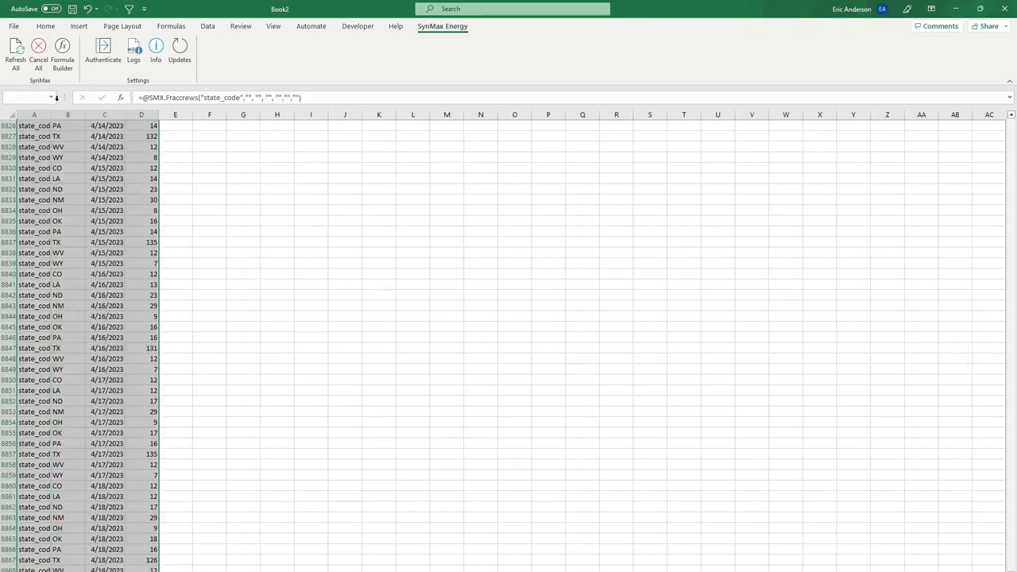
pyautogui.click(79, 26)
pyautogui.click(18, 49)
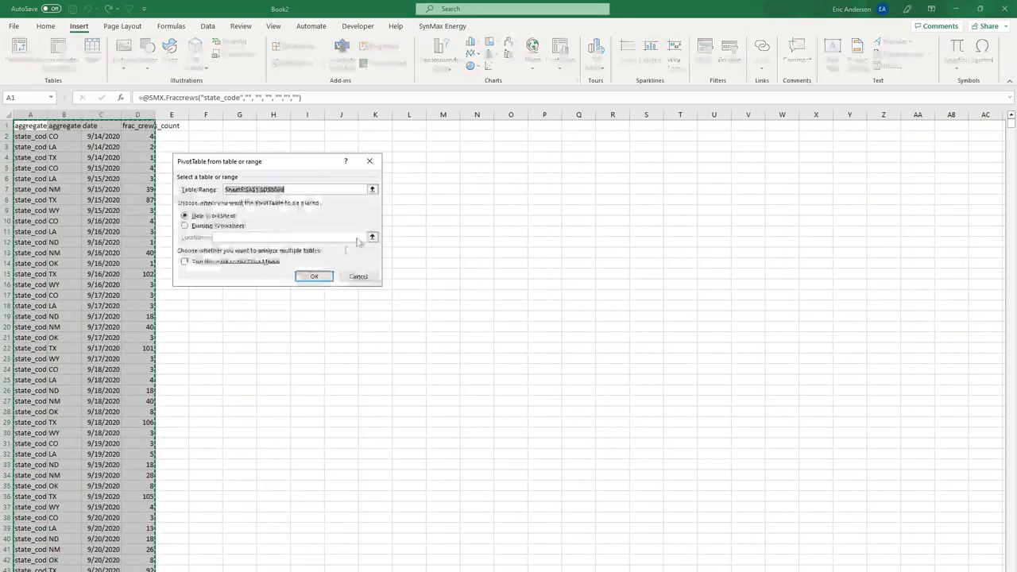
pyautogui.click(314, 275)
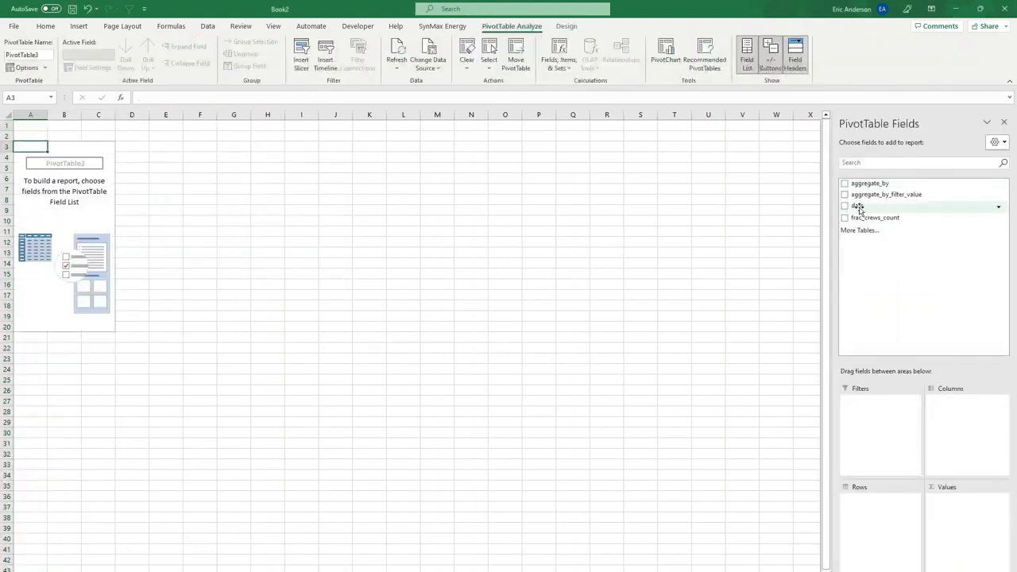
# Step: Set the PivotTable's rows to date, columns to aggregate_by_filter_value and values to frac_crews_count, and ungroup the years into individual dates
pyautogui.moveTo(859, 207); pyautogui.dragTo(863, 521)
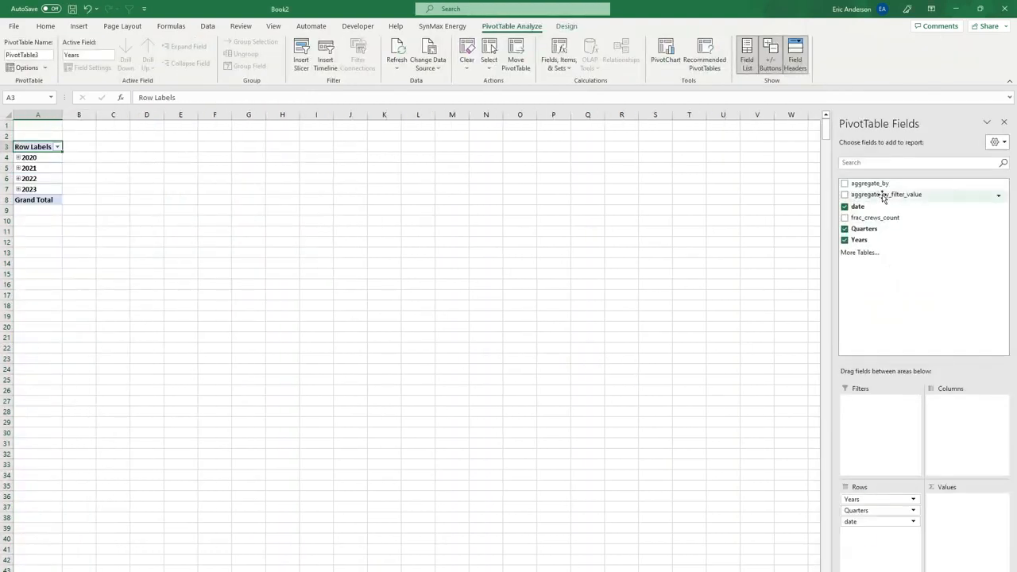
pyautogui.moveTo(883, 196); pyautogui.dragTo(964, 417)
pyautogui.moveTo(869, 216); pyautogui.dragTo(974, 561)
pyautogui.rightClick(60, 180)
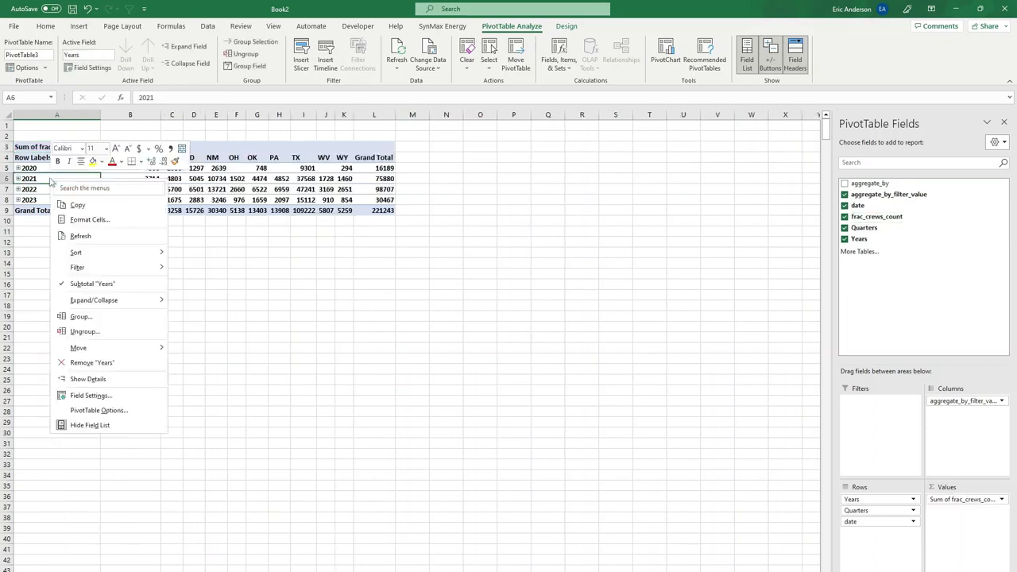
pyautogui.click(89, 337)
# Step: Select the whole frac crew PivotTable from cell A4 and insert a 2-D line chart of it
pyautogui.click(42, 157)
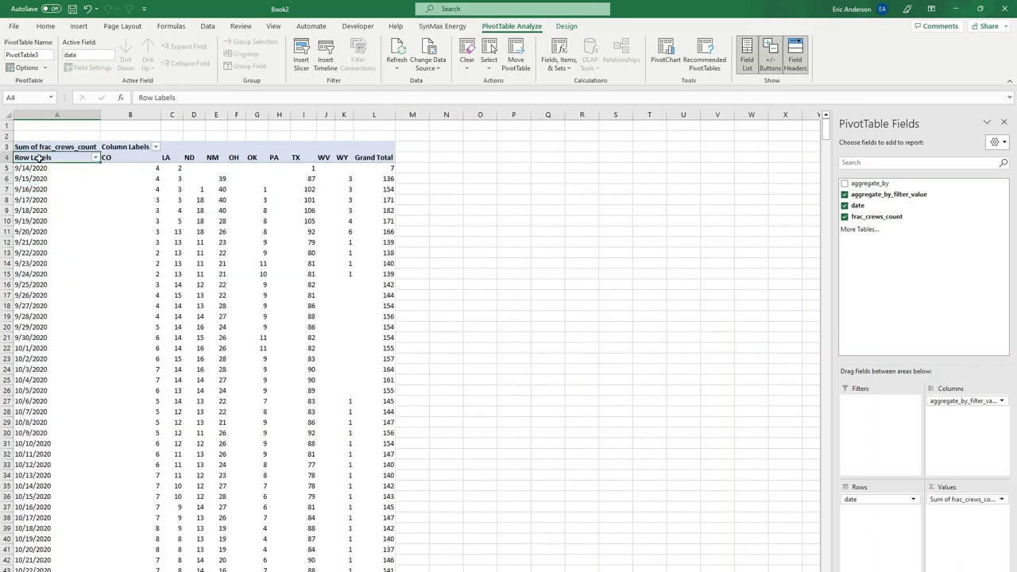
pyautogui.hotkey('ctrl', 'shift', 'Right')
pyautogui.hotkey('ctrl', 'shift', 'Down')
pyautogui.click(78, 26)
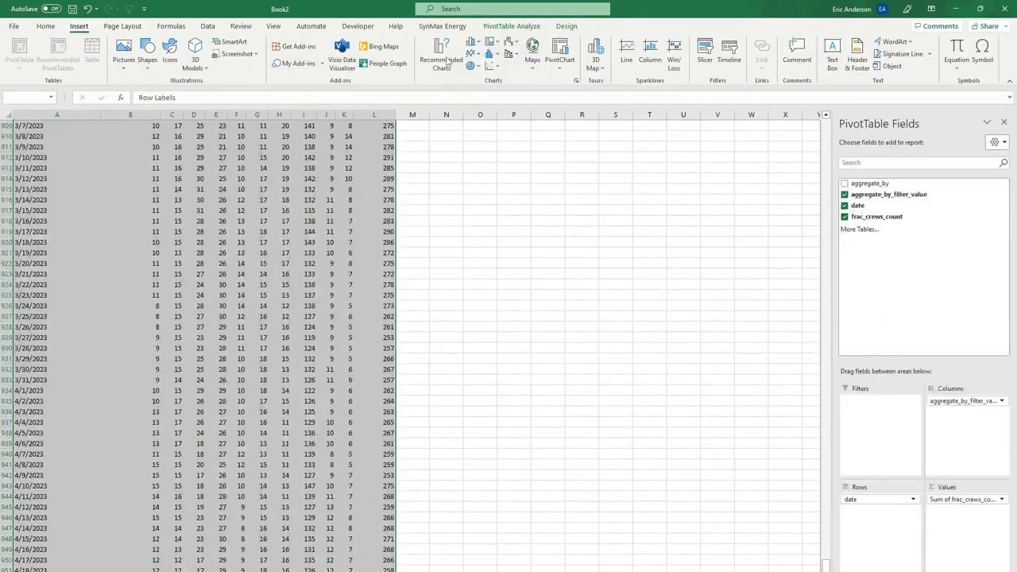
pyautogui.click(471, 53)
pyautogui.click(480, 89)
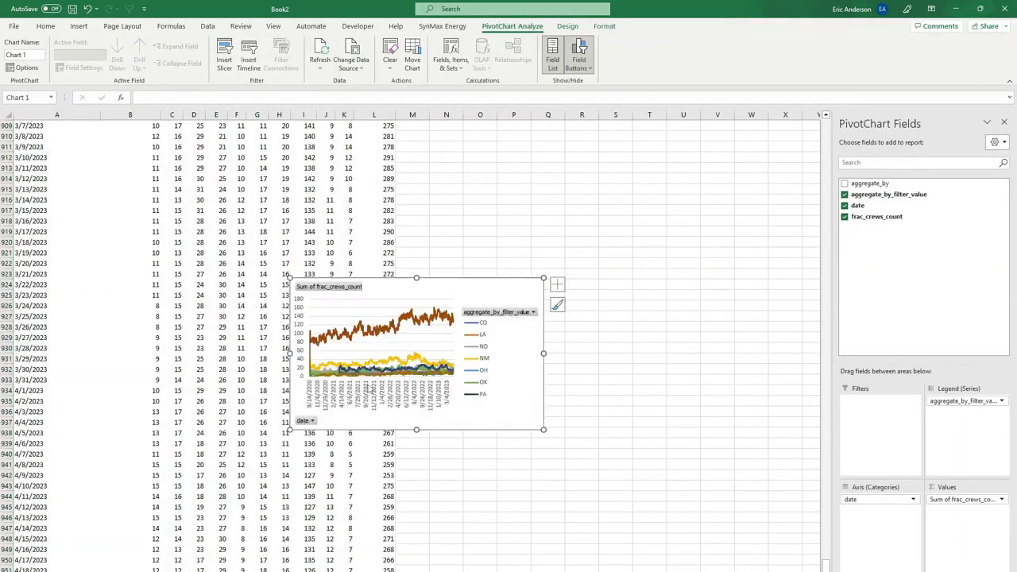
# Step: View the selectable states in the chart's aggregate_by_filter_value filter, and dismiss the list
pyautogui.click(527, 313)
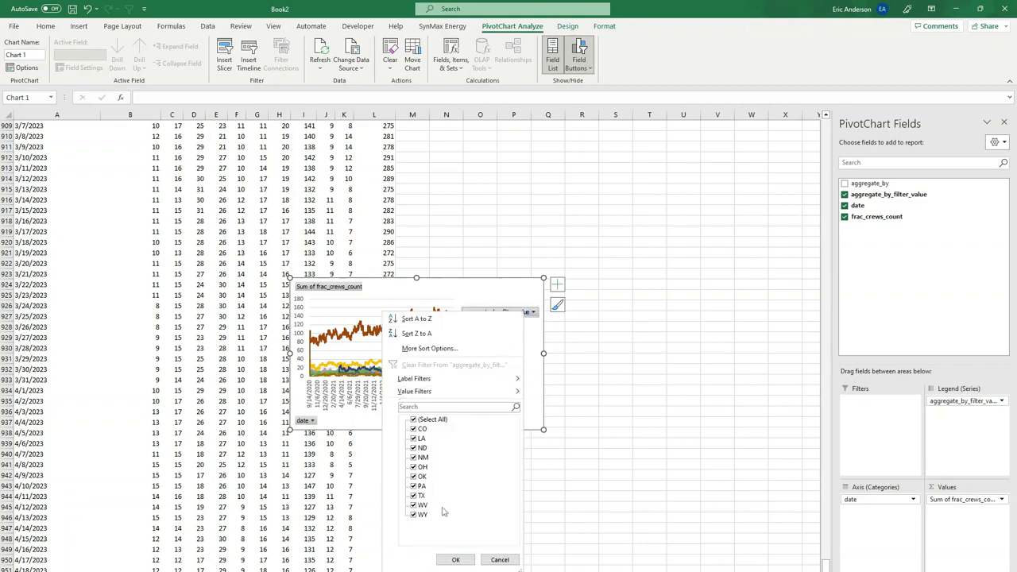
pyautogui.click(492, 556)
pyautogui.click(641, 210)
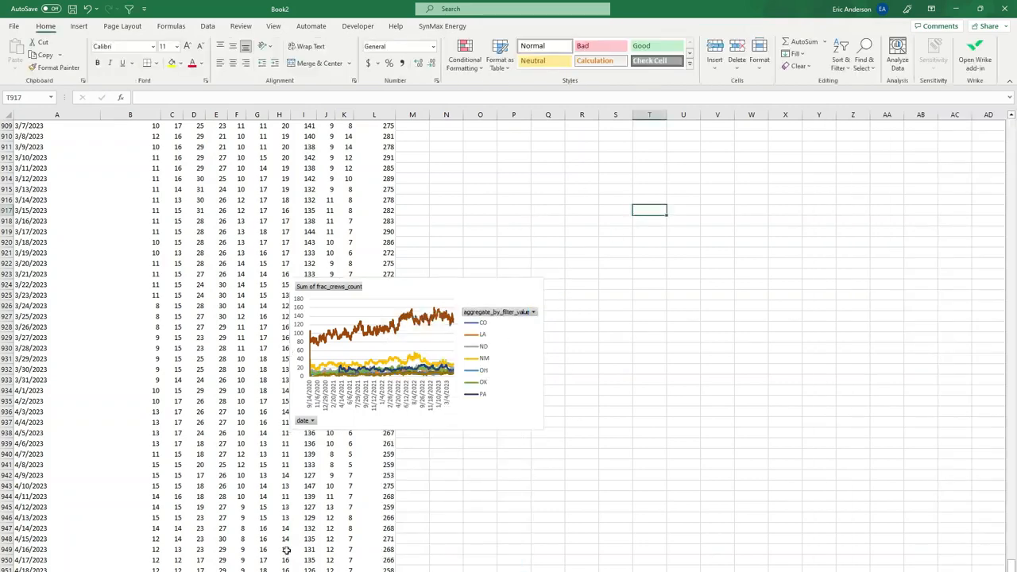
# Step: Add a new worksheet and insert the SynMax DailyProduction formula without any filters into cell A1
pyautogui.hotkey('shift', 'F11')
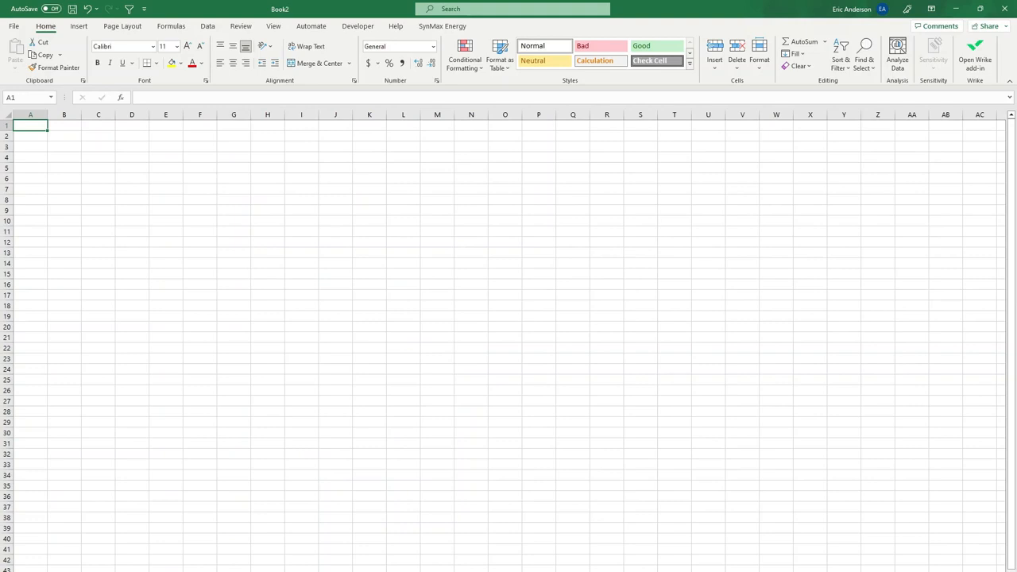
pyautogui.click(442, 26)
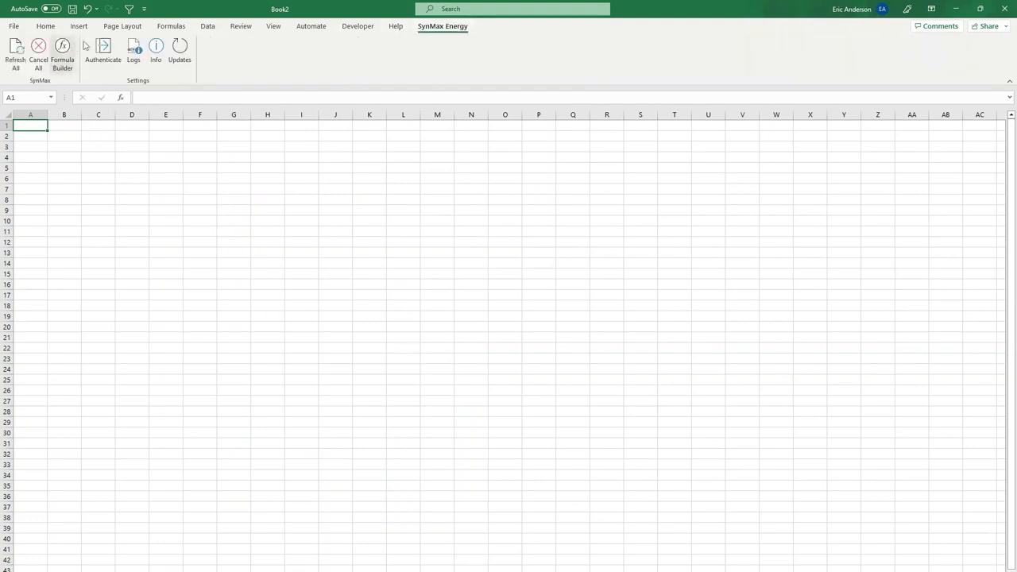
pyautogui.click(62, 55)
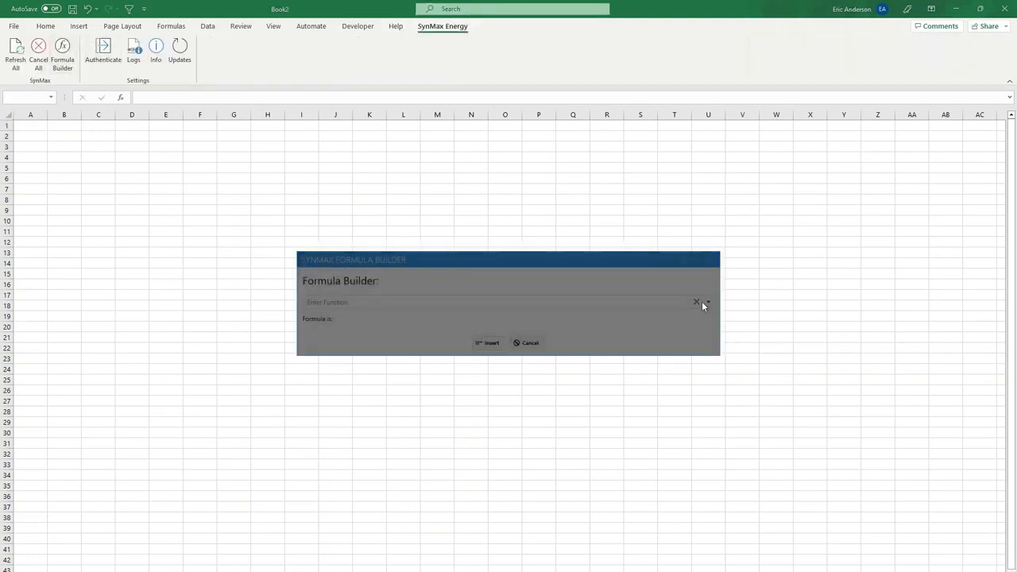
pyautogui.click(709, 302)
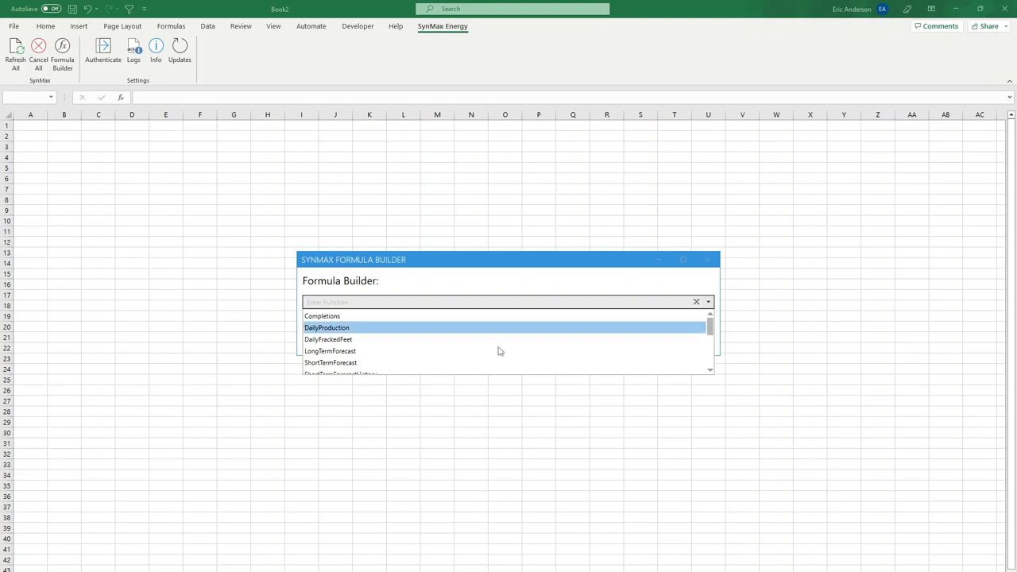
pyautogui.click(342, 328)
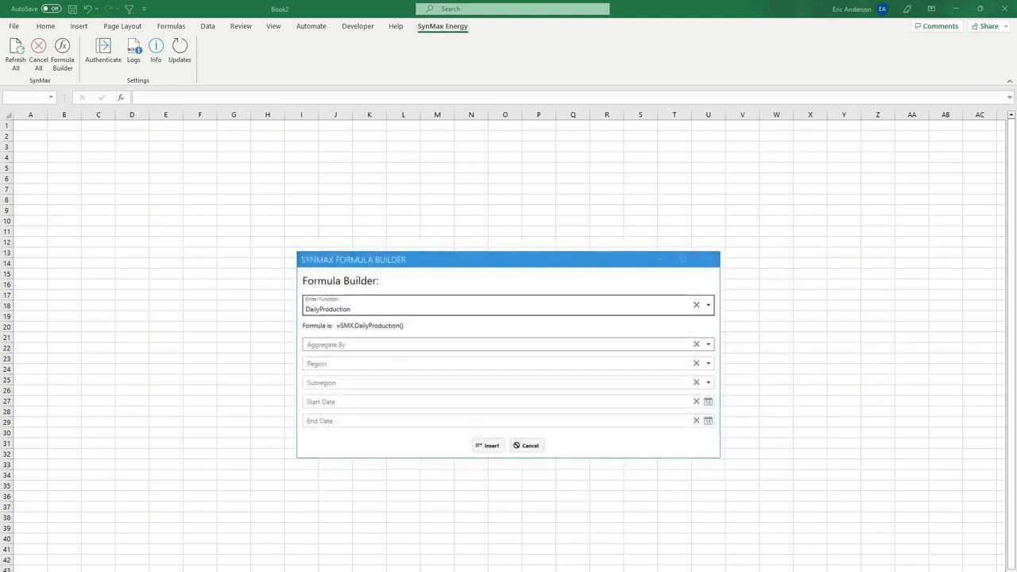
pyautogui.click(487, 445)
pyautogui.click(593, 379)
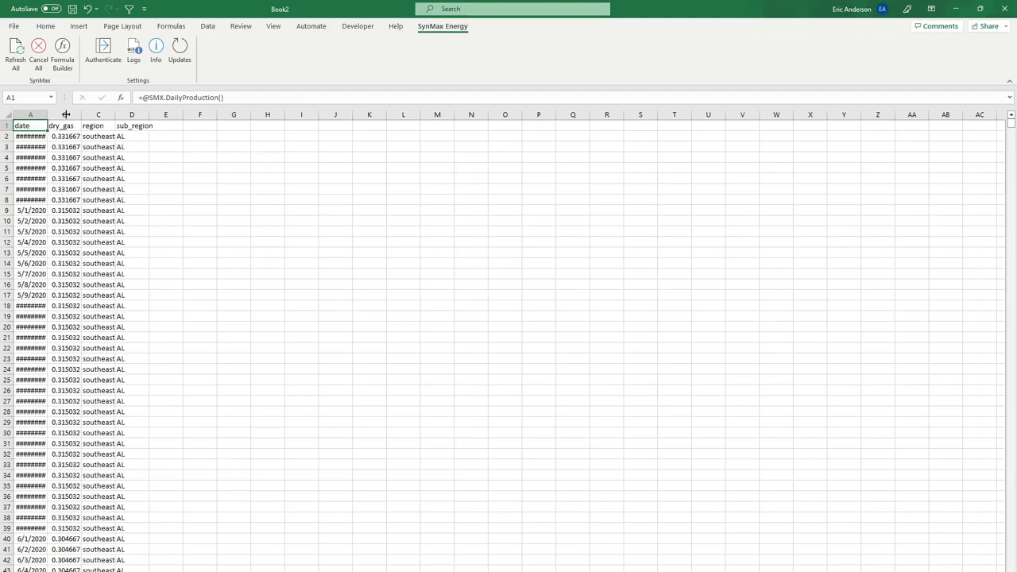
# Step: Select the whole daily production dataset from A1 and create a PivotTable from it on a new worksheet
pyautogui.hotkey('ctrl', 'shift', 'End')
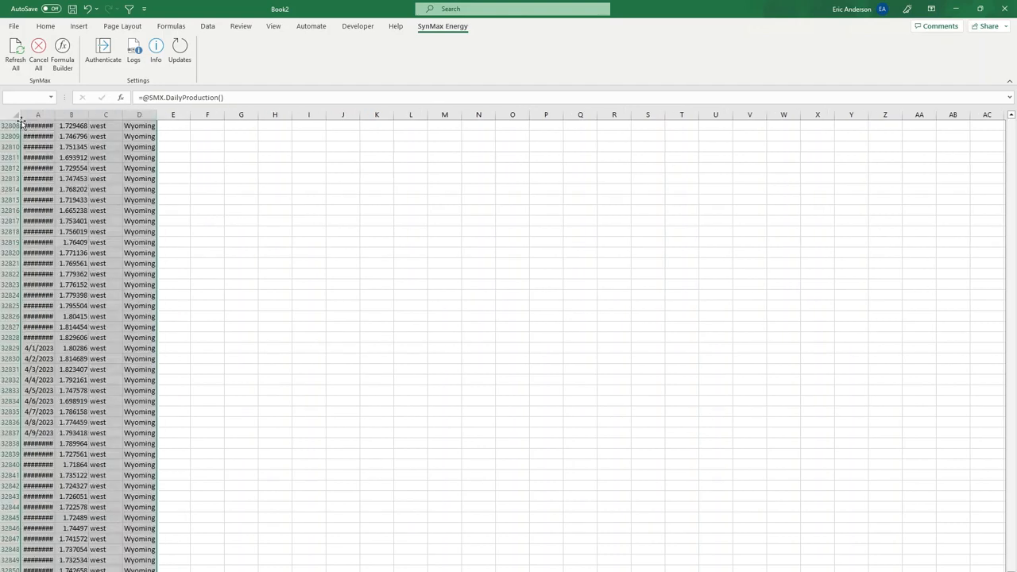
pyautogui.click(79, 26)
pyautogui.click(17, 50)
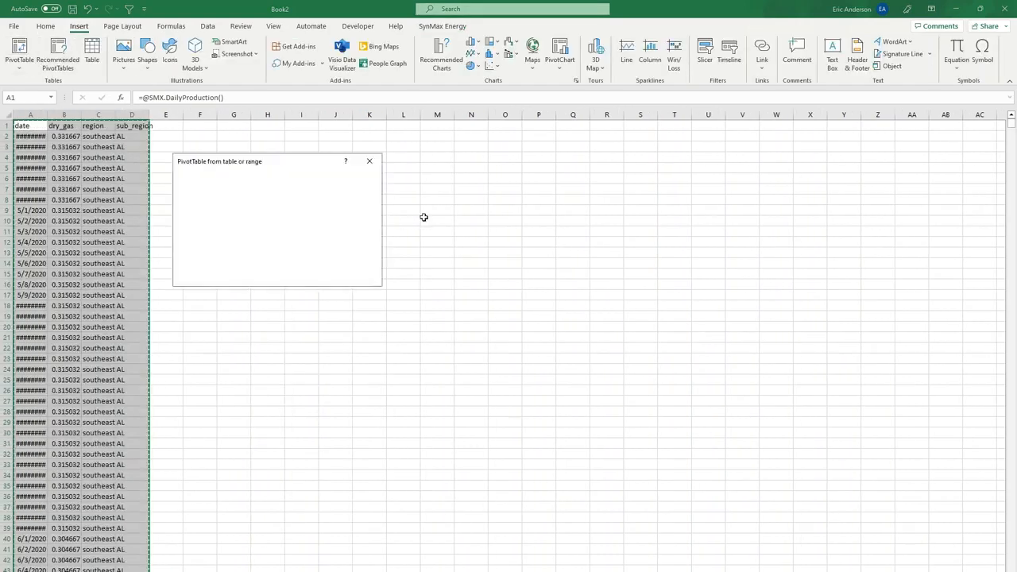
pyautogui.click(312, 275)
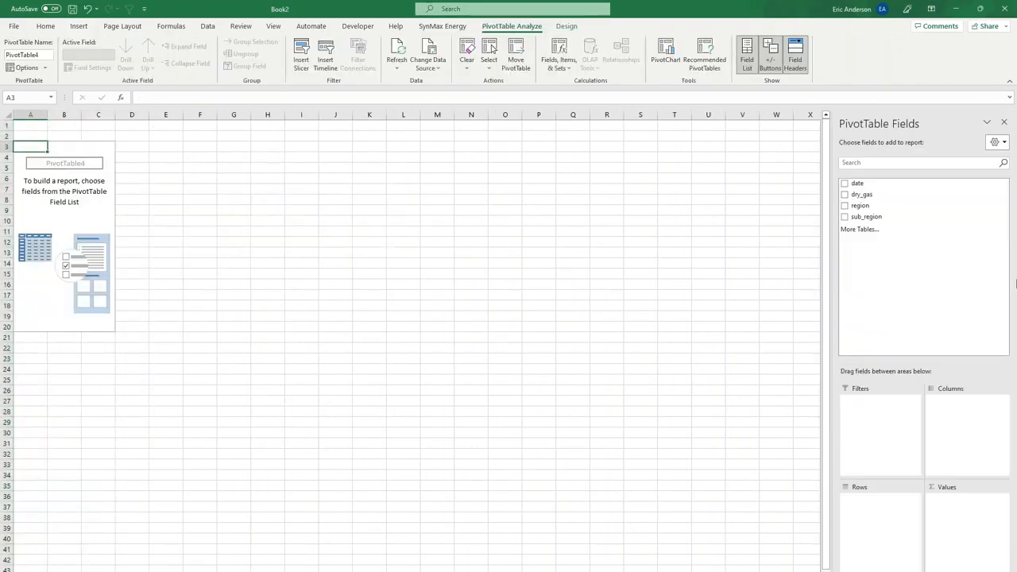
# Step: Set the PivotTable's rows to date, columns to sub_region and values to dry_gas, and ungroup the years into individual dates
pyautogui.moveTo(858, 183); pyautogui.dragTo(881, 513)
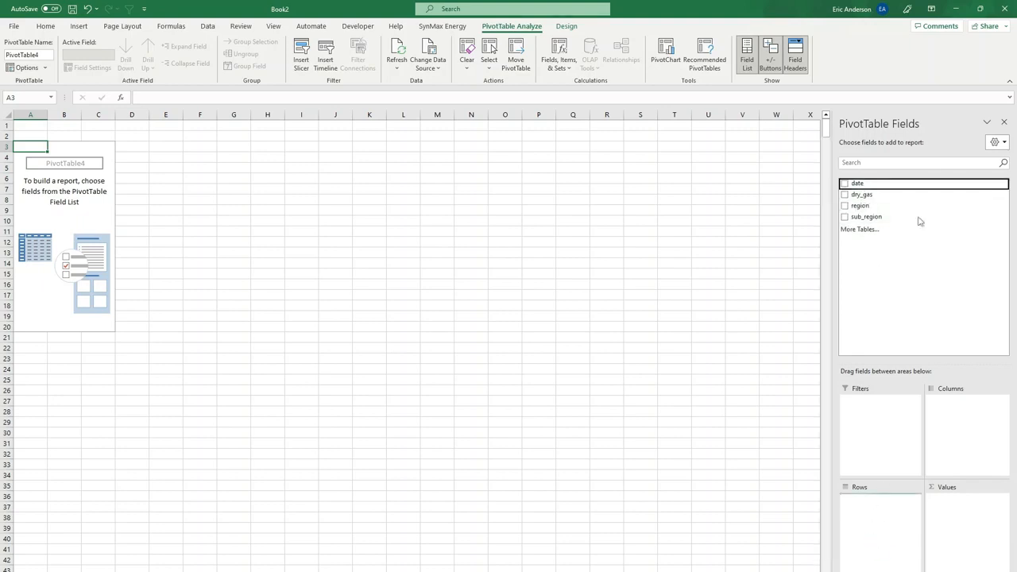
pyautogui.moveTo(870, 221); pyautogui.dragTo(977, 437)
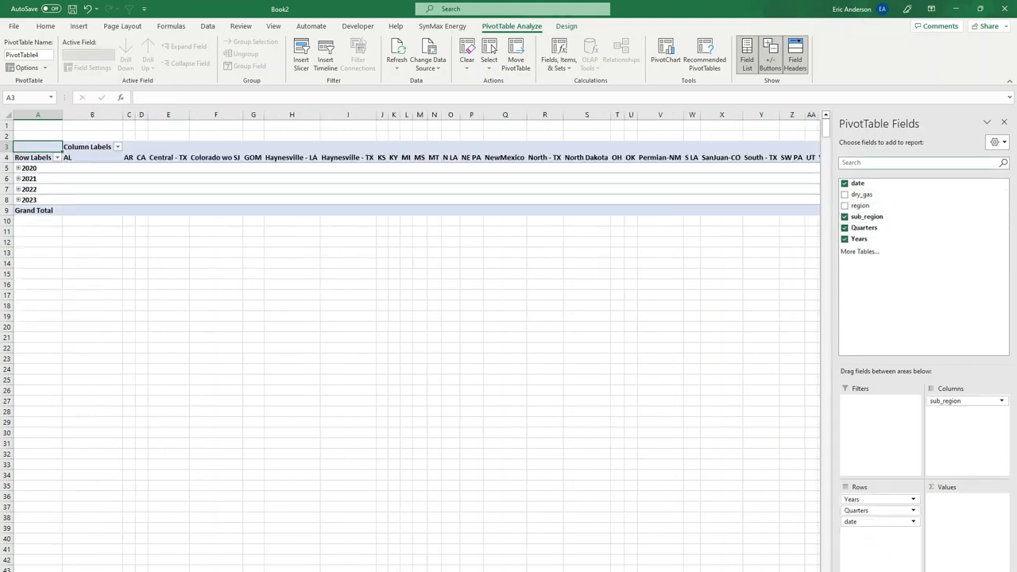
pyautogui.moveTo(864, 197); pyautogui.dragTo(987, 518)
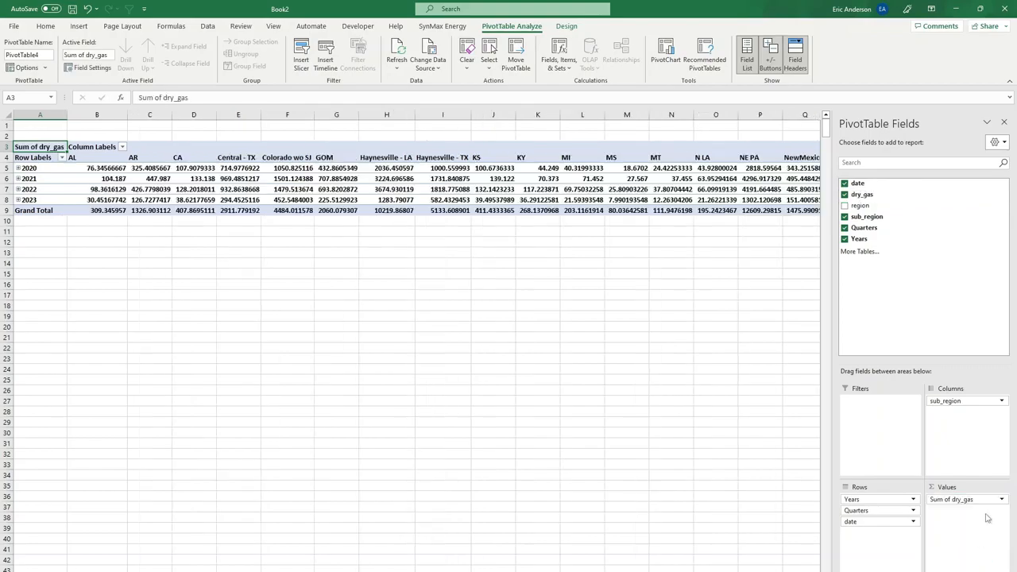
pyautogui.rightClick(35, 178)
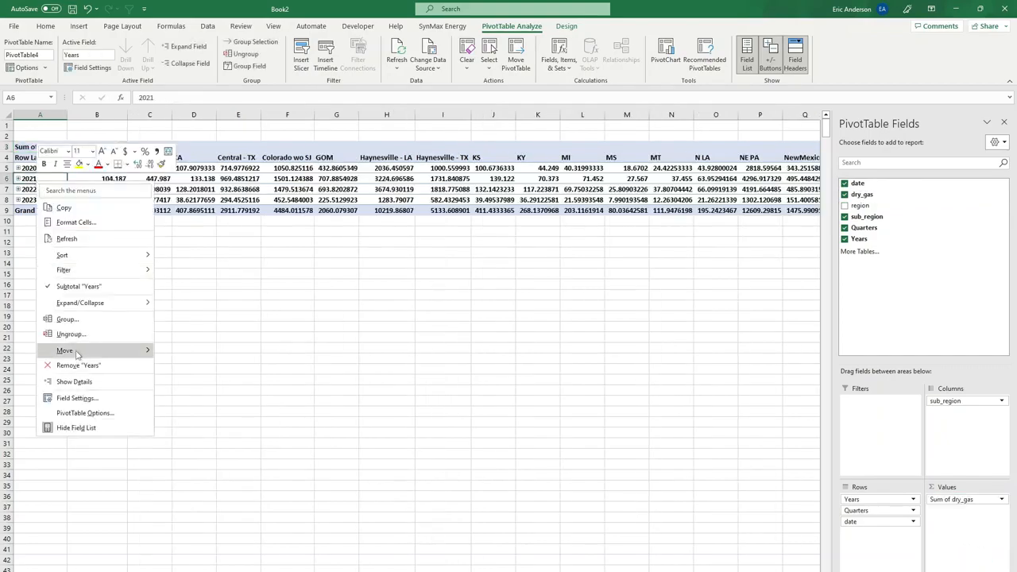
pyautogui.click(88, 339)
# Step: Select the entire PivotTable from its row labels header and insert a 2-D stacked area PivotChart of dry_gas by sub_region over date
pyautogui.click(25, 158)
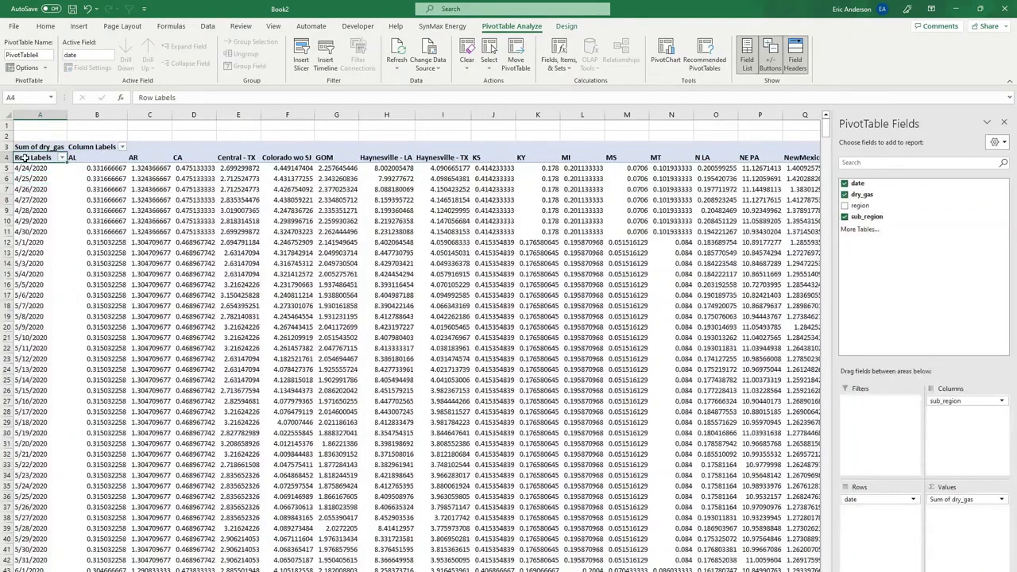
pyautogui.hotkey('ctrl', 'shift', 'End')
pyautogui.click(73, 26)
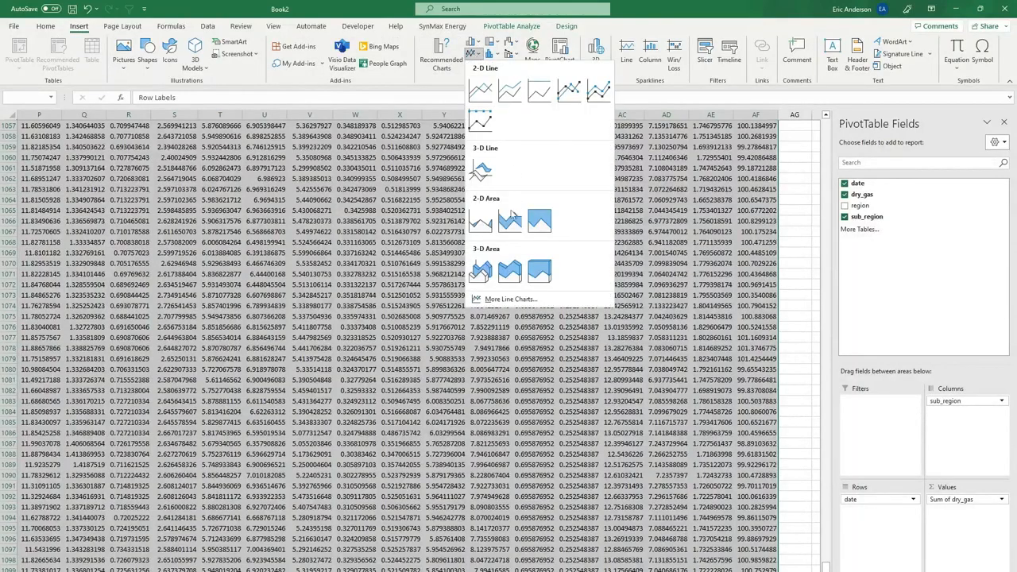
pyautogui.click(510, 221)
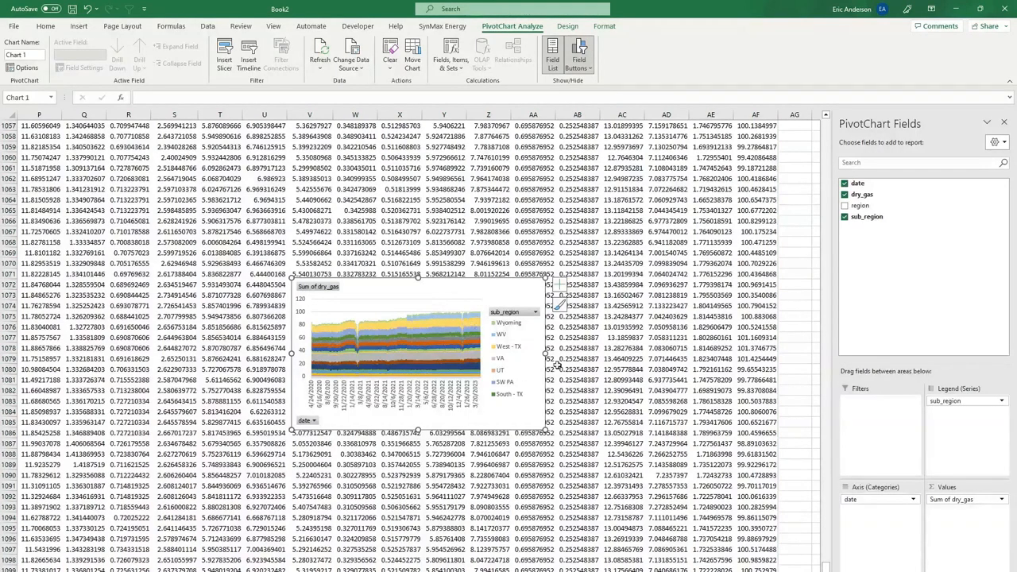
pyautogui.click(450, 202)
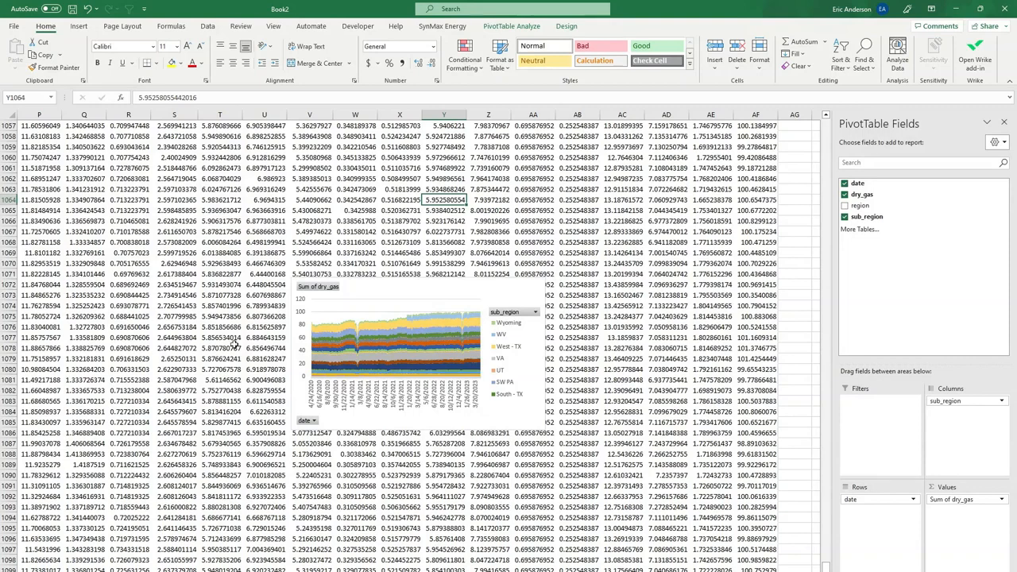
# Step: Show the SynMax Energy refresh commands, and examine the most recent dates at the end of the PivotTable and the earlier rows above them
pyautogui.click(436, 27)
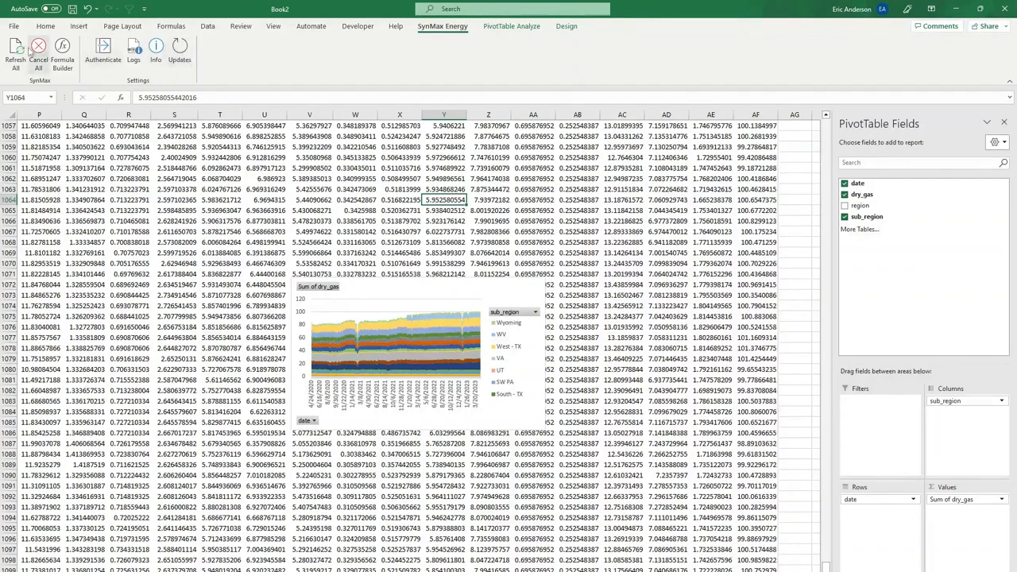
pyautogui.click(175, 358)
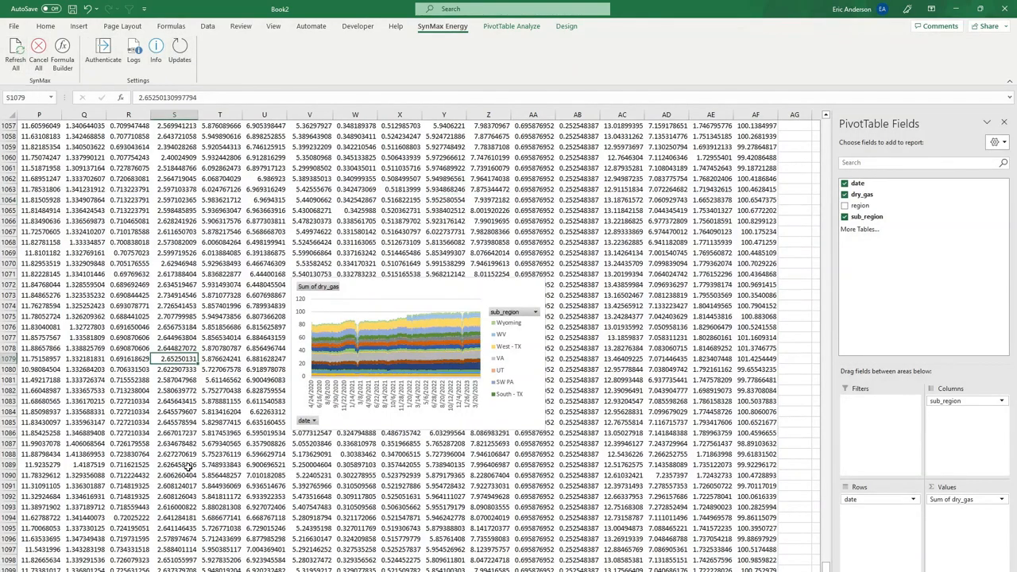
pyautogui.scroll(-4, 175, 358)
pyautogui.hscroll(-5, 175, 358)
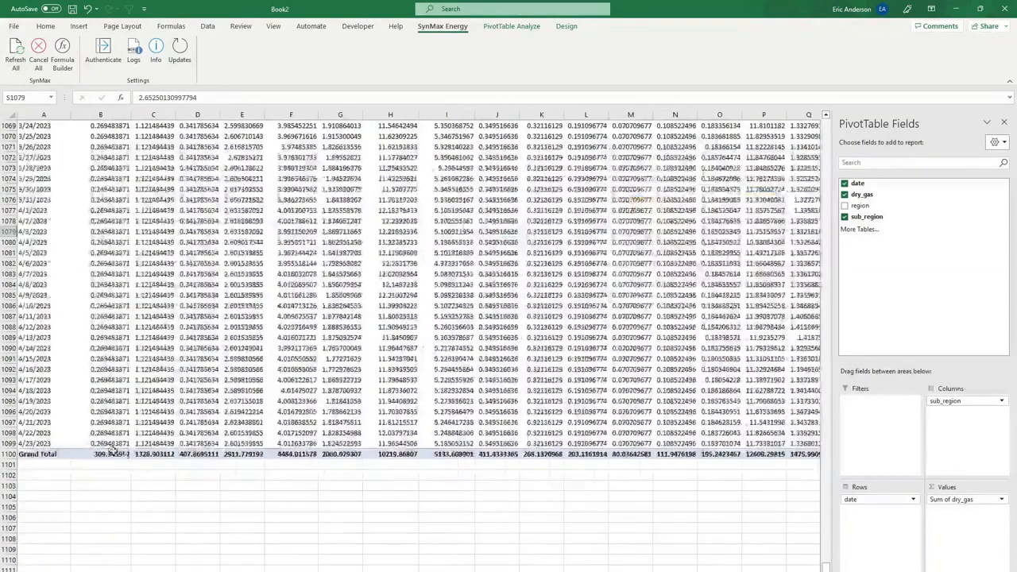
pyautogui.click(54, 442)
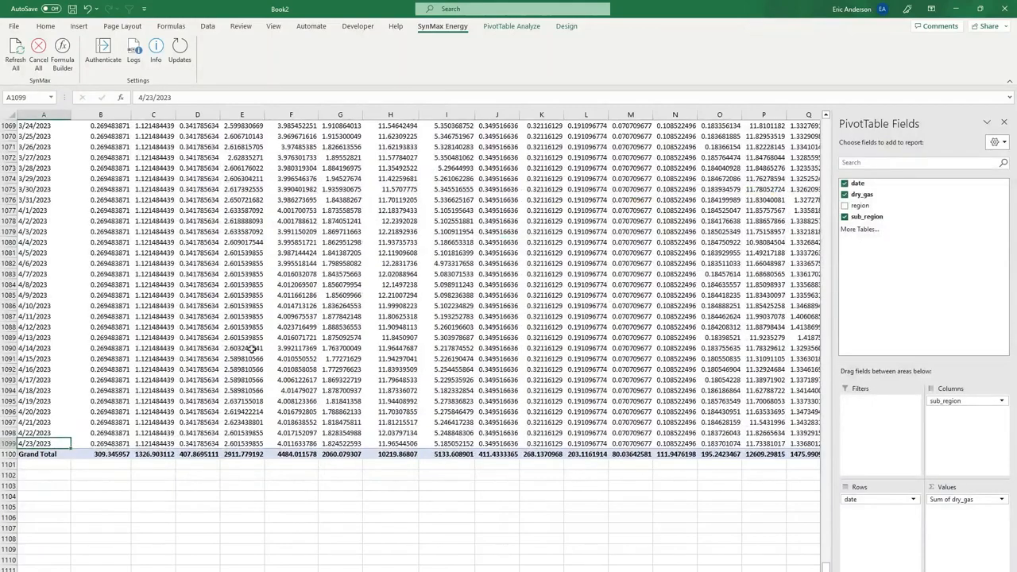
pyautogui.scroll(20, 251, 347)
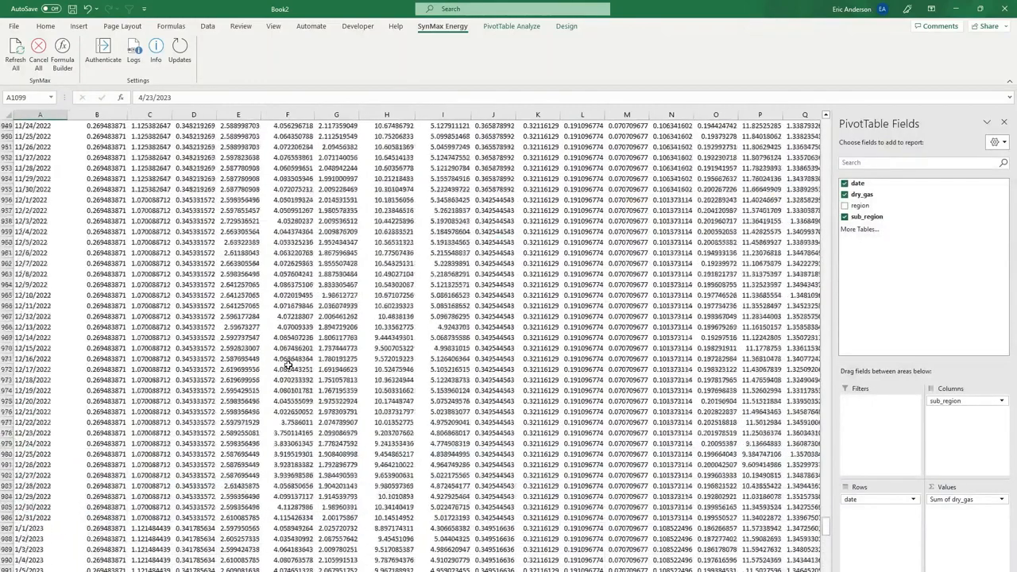
pyautogui.moveTo(289, 364)
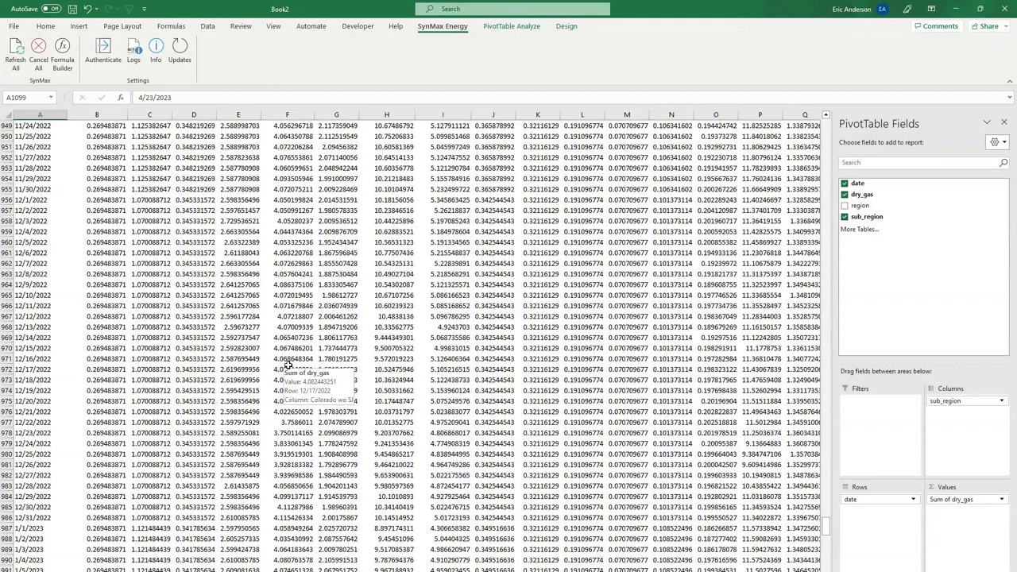